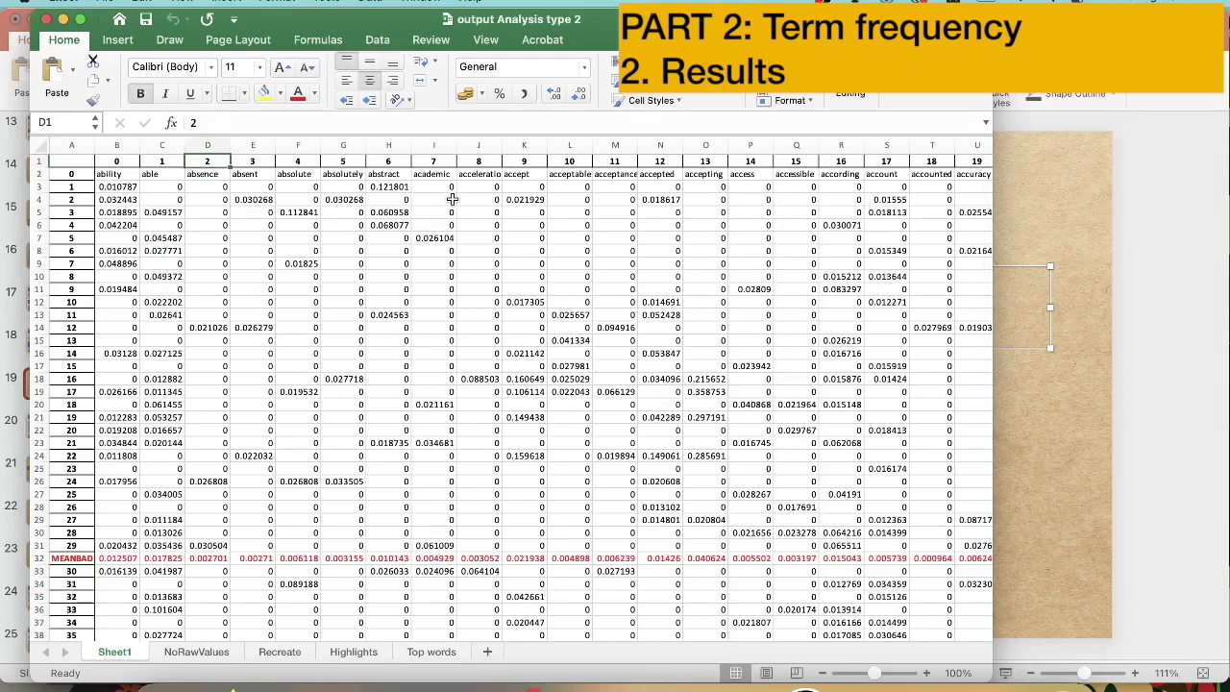
- Examine the final columns of Sheet1's header row, from Code, Mark, Preprocessed and Original back to the last word columns
key(ctrl+Right)
key(Left)
key(Left)
key(Left)
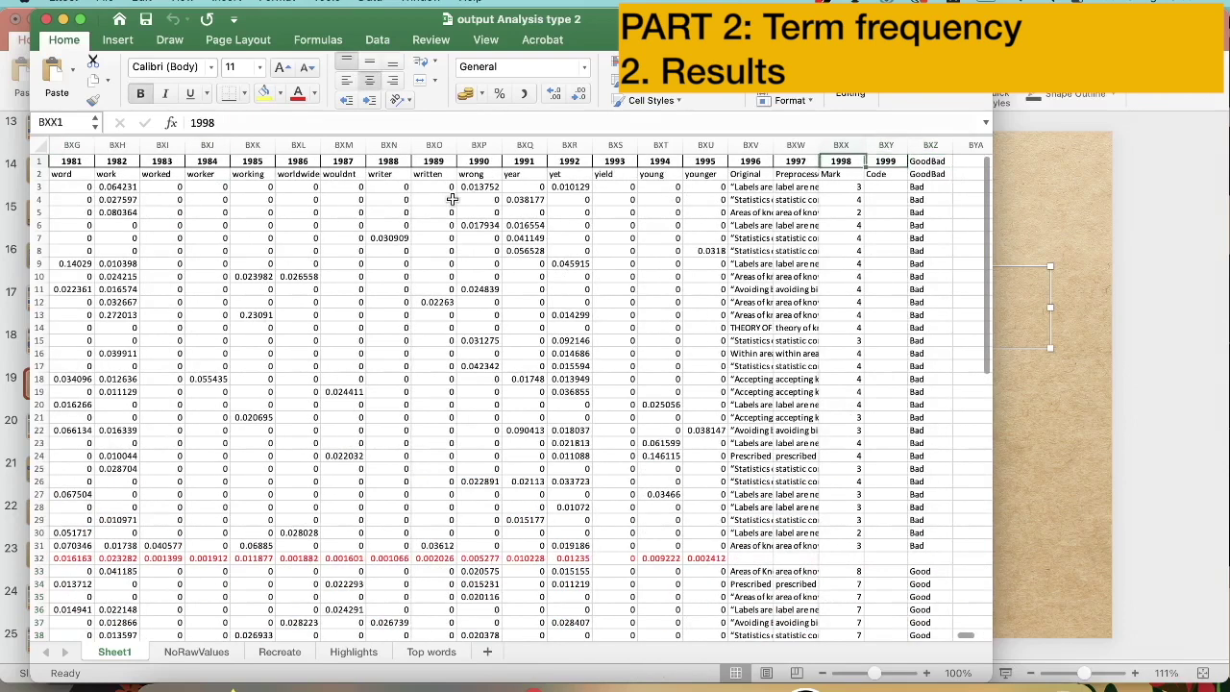
key(Right)
key(Left)
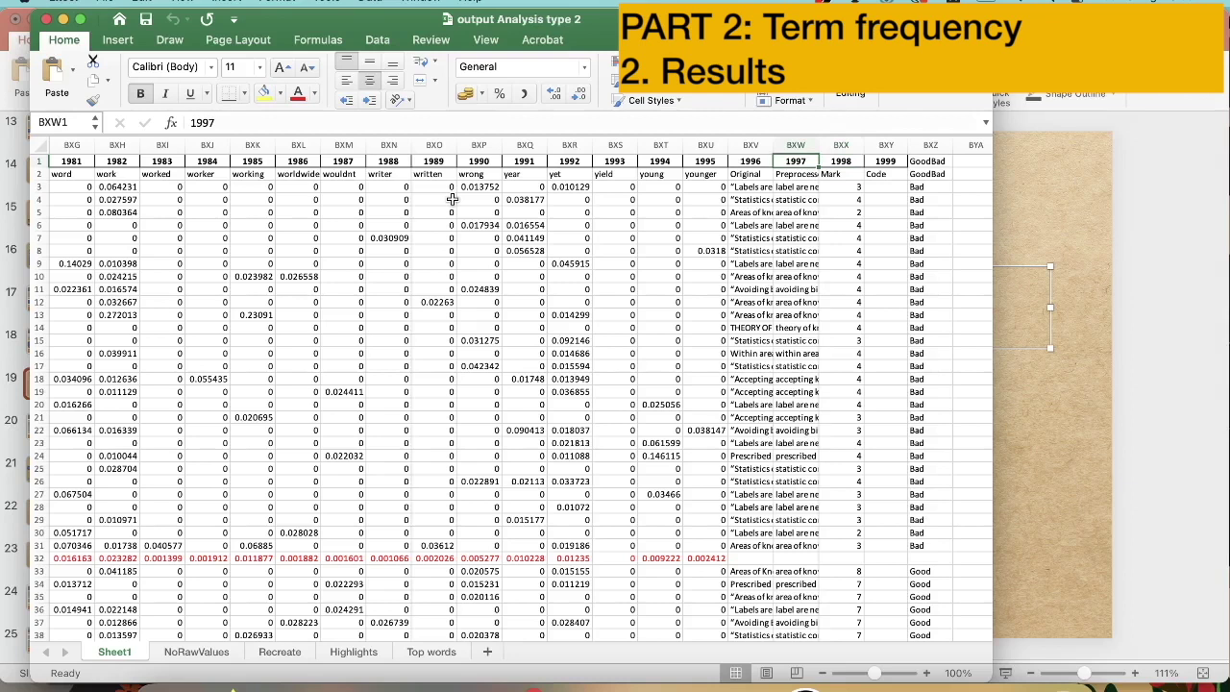
key(Left)
key(Left)
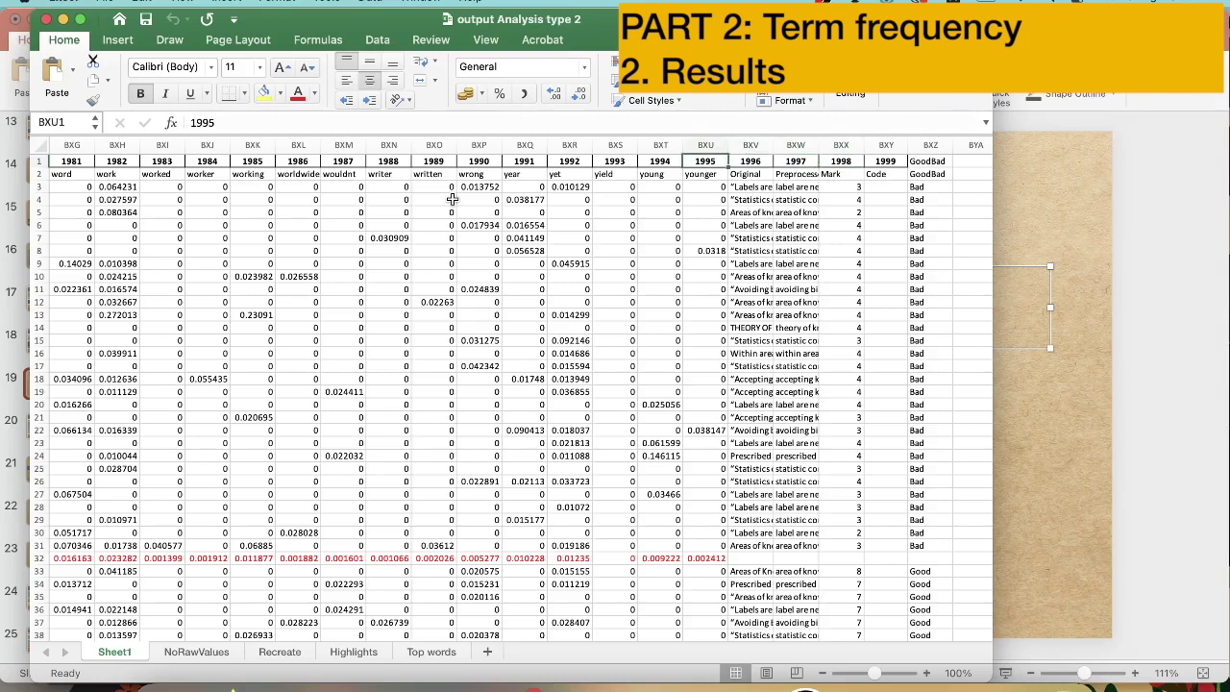
key(shift+Left)
key(shift+Left)
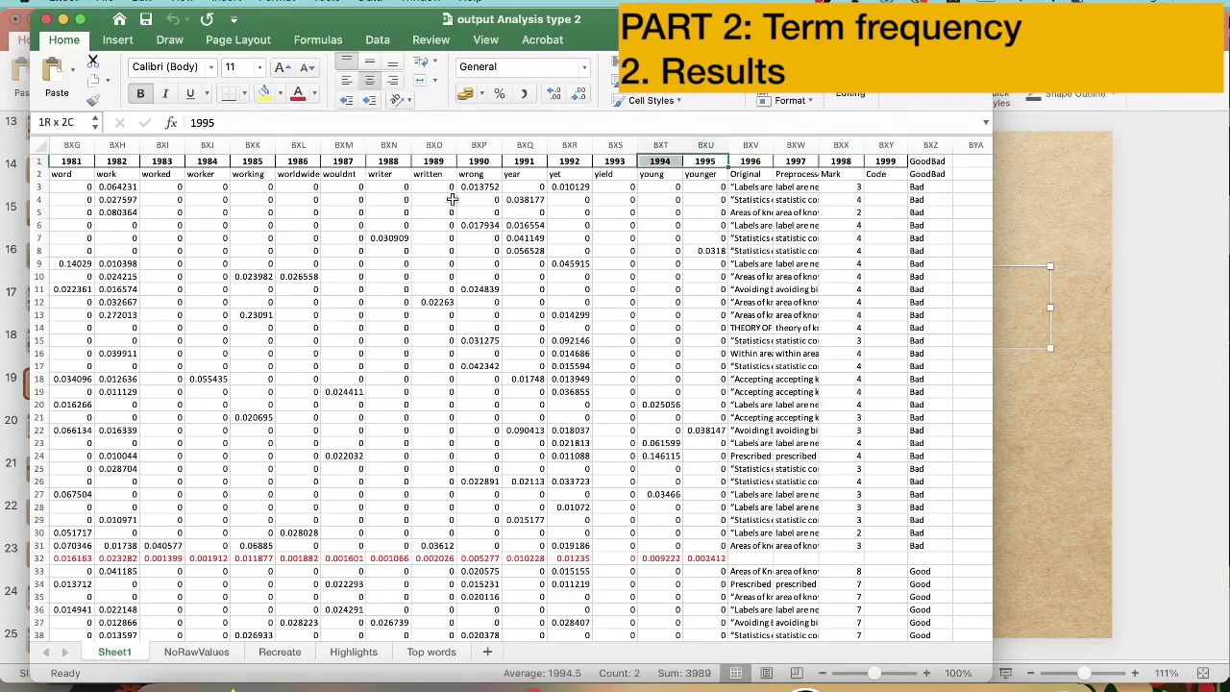
scroll(451, 199, left, 20)
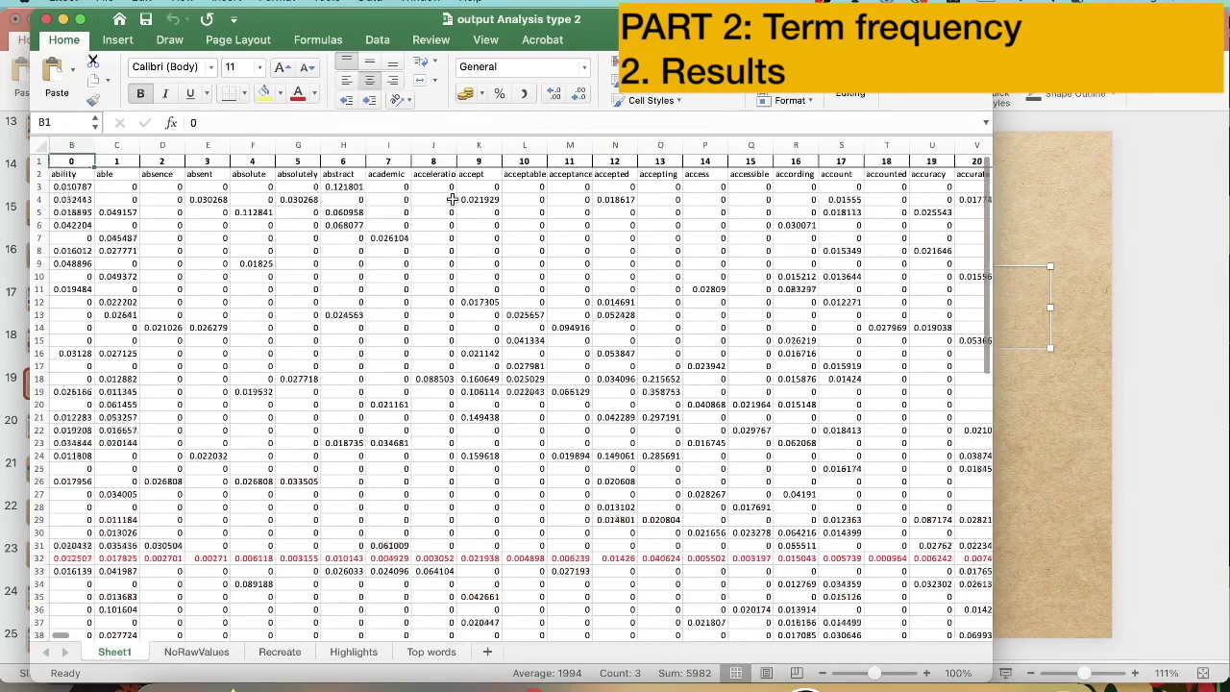
- Trace the numbered word columns in row 1 of Sheet1 from the GoodBad column to column 1995 and back to column 0
click(305, 232)
scroll(305, 233, left, 1)
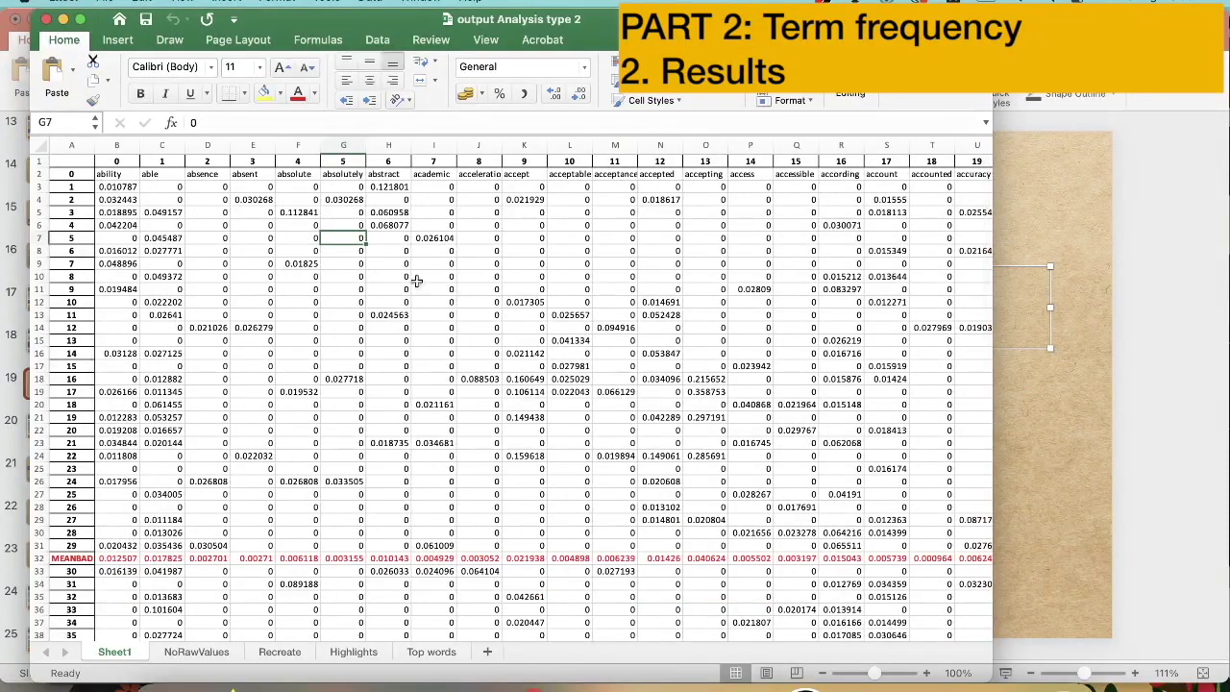
click(451, 173)
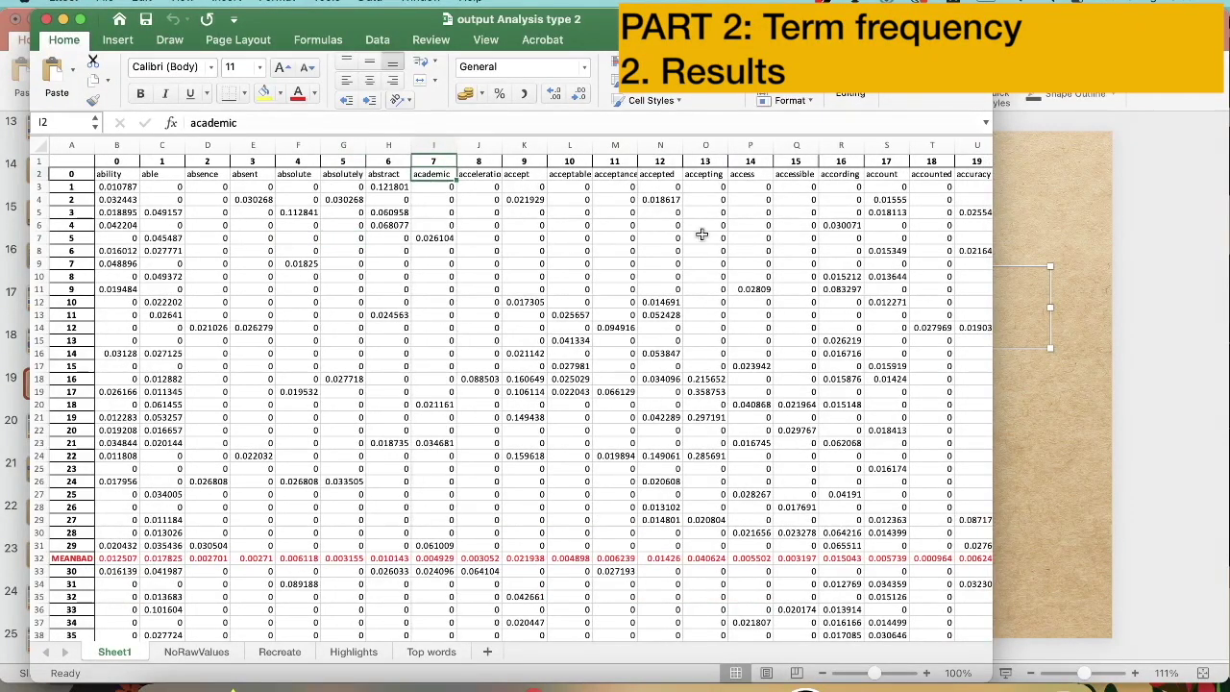
key(Up)
key(ctrl+Right)
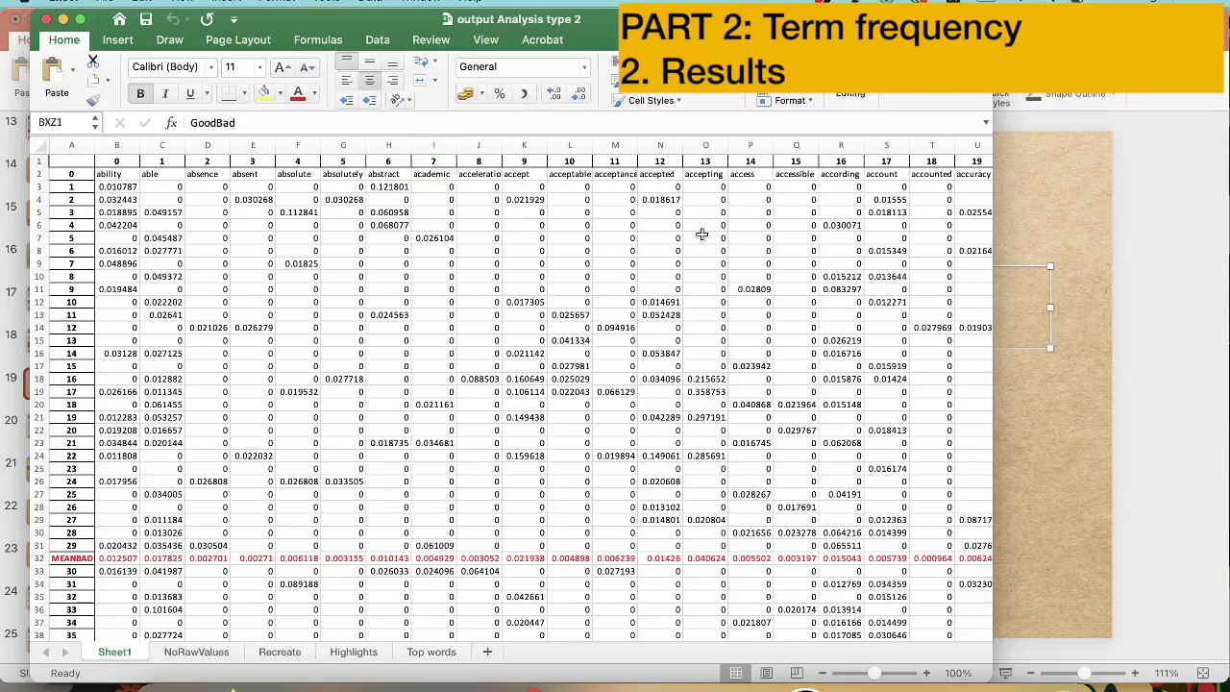
key(Left)
key(Left)
key(Left)
key(Left)
key(Left)
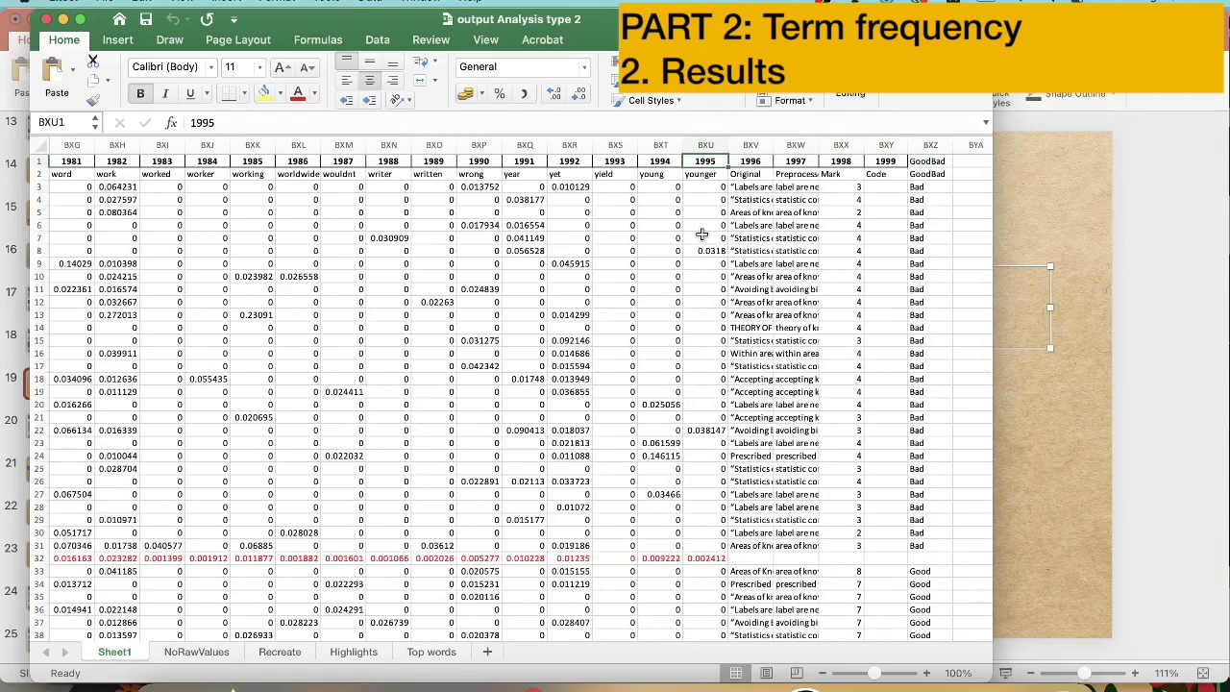
key(ctrl+Left)
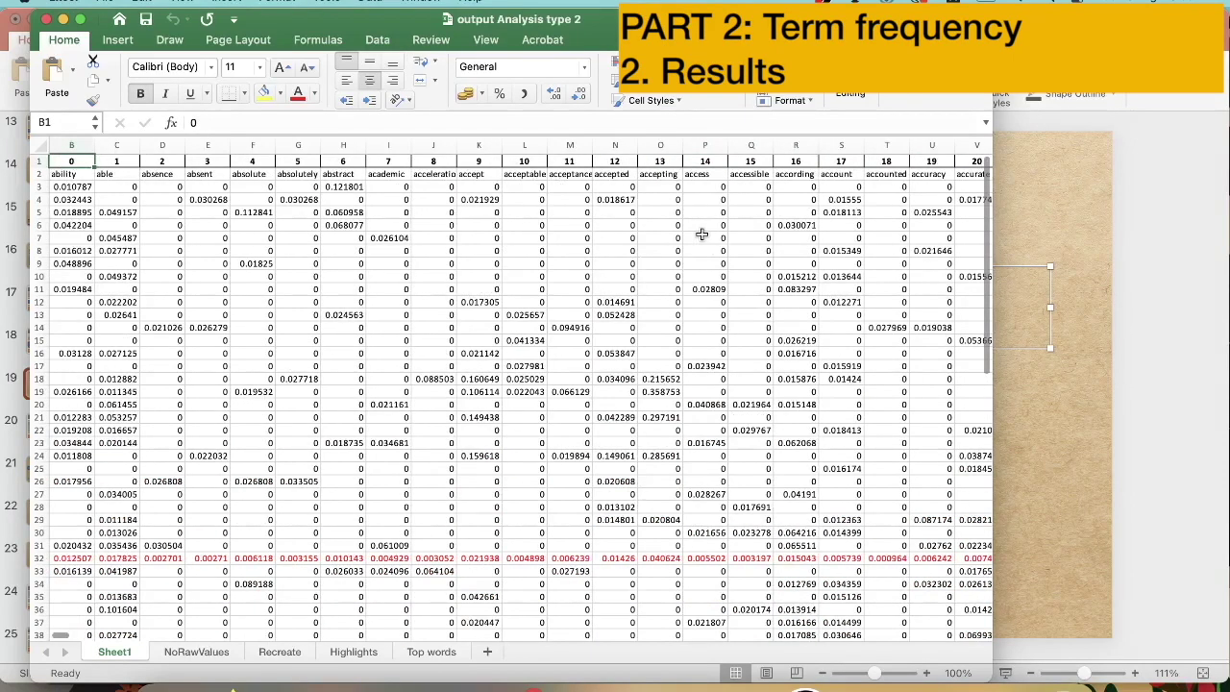
scroll(371, 318, left, 1)
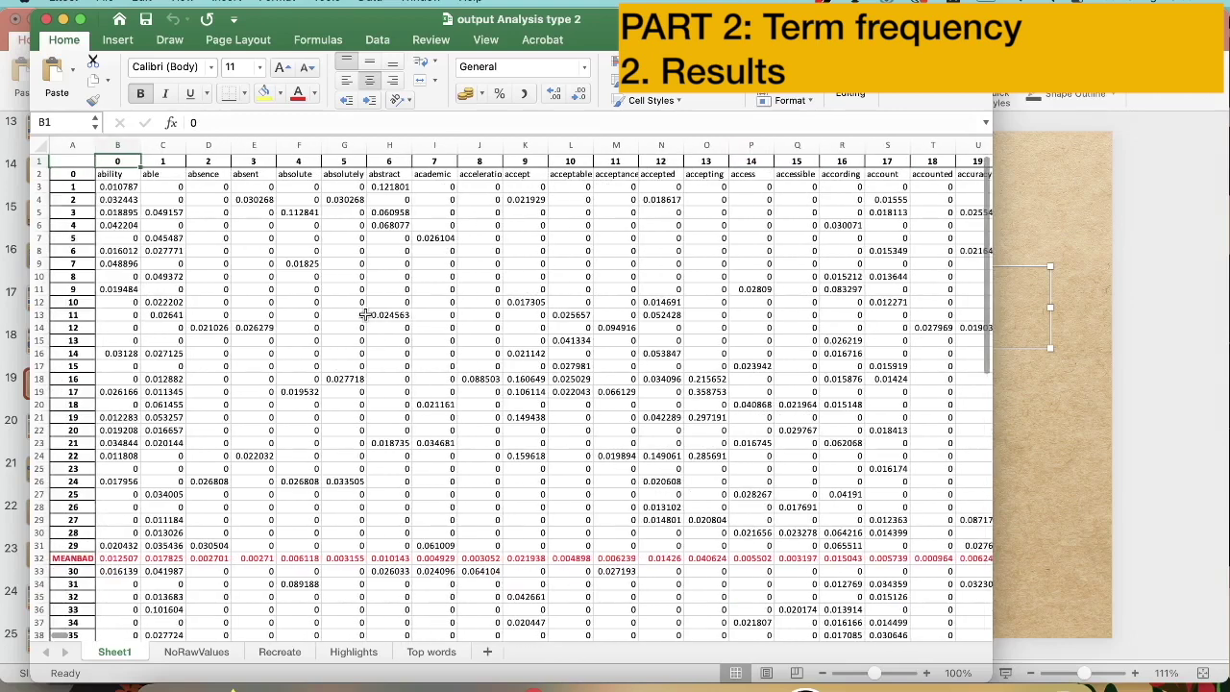
- Examine the term frequency values in Sheet1, including essay 1's values from "abstract" onward
drag(253, 199, 531, 423)
click(626, 439)
drag(570, 249, 849, 468)
click(884, 469)
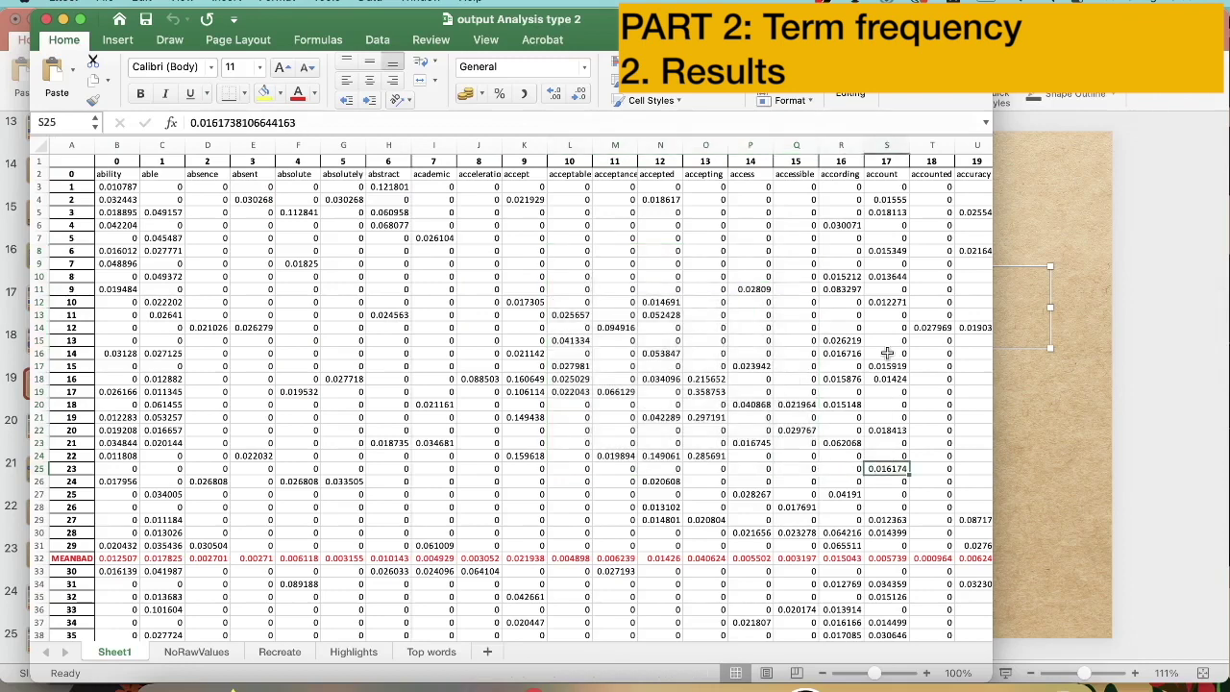
click(366, 184)
key(Right)
key(Right)
key(Right)
key(Right)
key(Right)
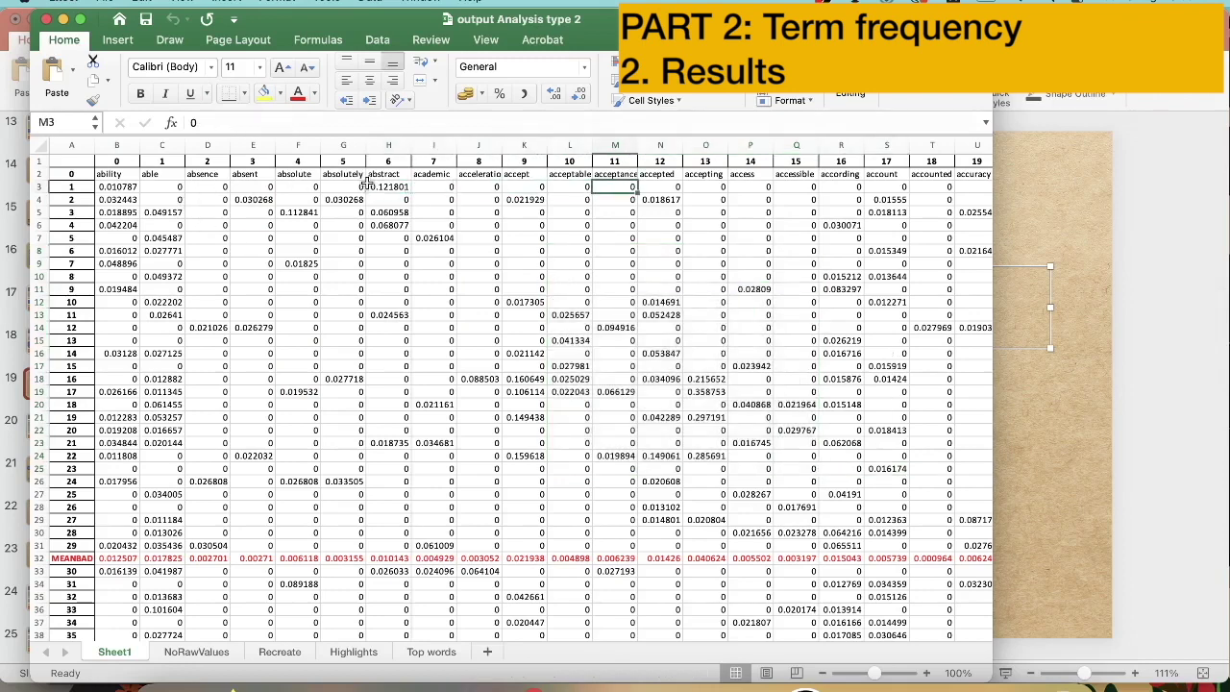
- Inspect the average formulas for the word "ability" in the MEANBAD row and the mean row for good essays
scroll(317, 288, down, 2)
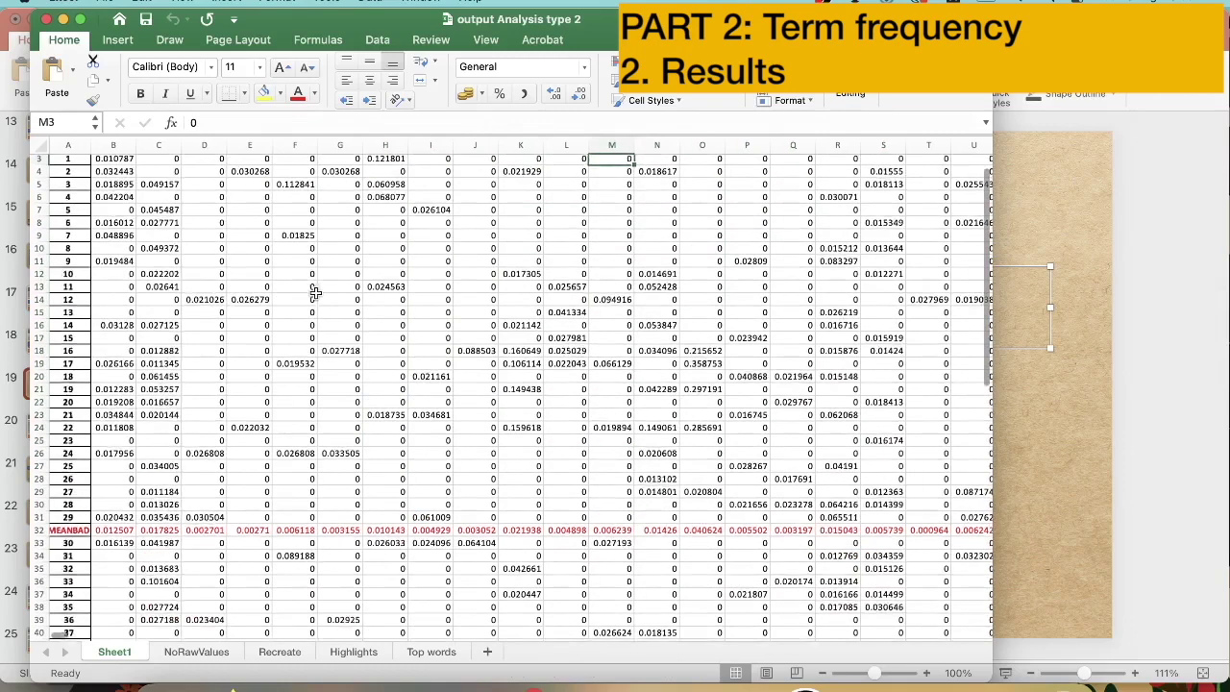
scroll(179, 444, down, 3)
click(126, 462)
scroll(233, 386, up, 3)
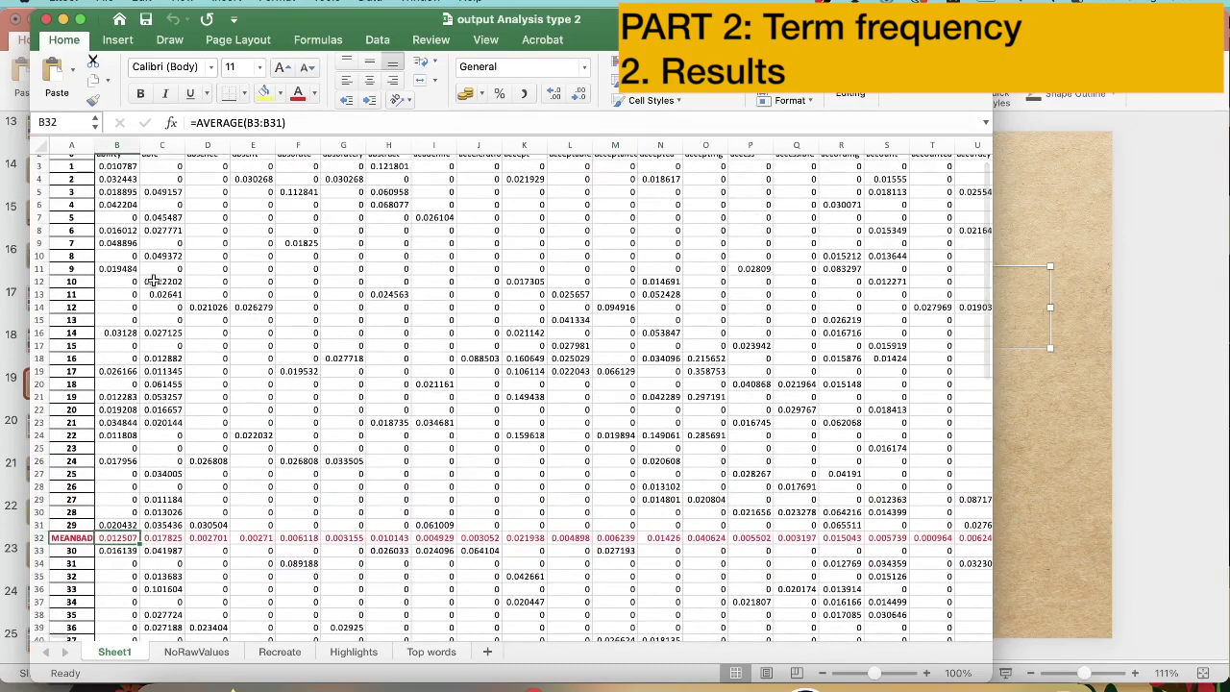
scroll(154, 281, up, 2)
scroll(119, 506, down, 10)
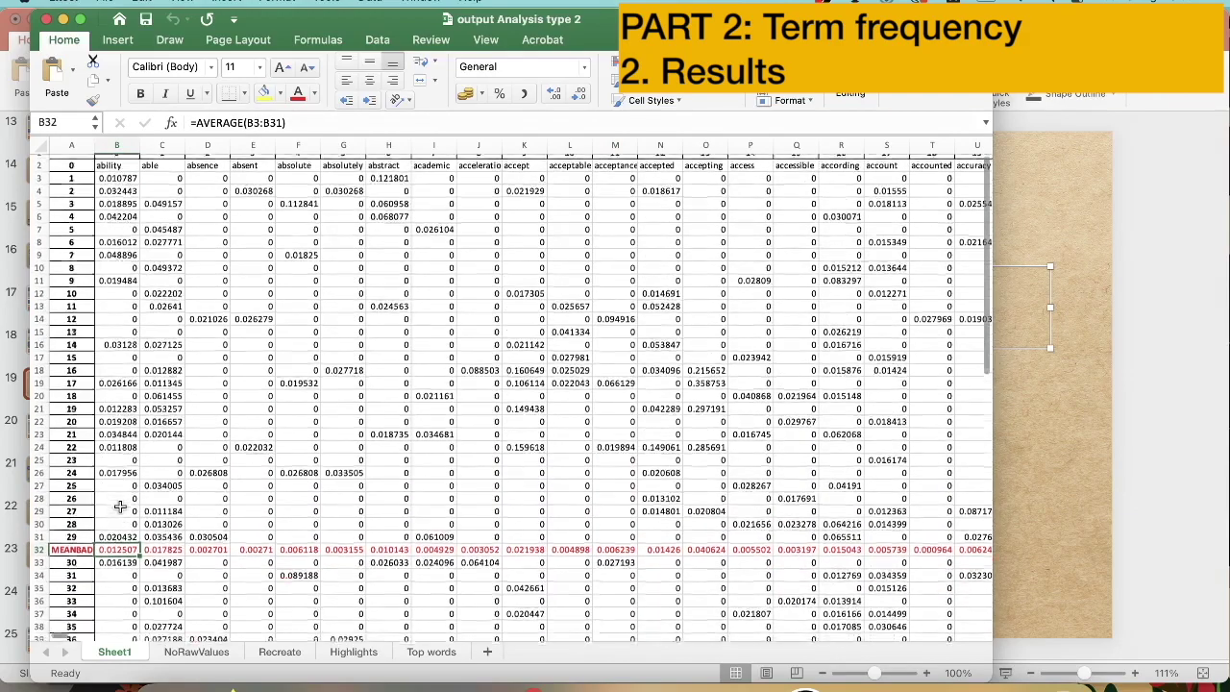
click(118, 434)
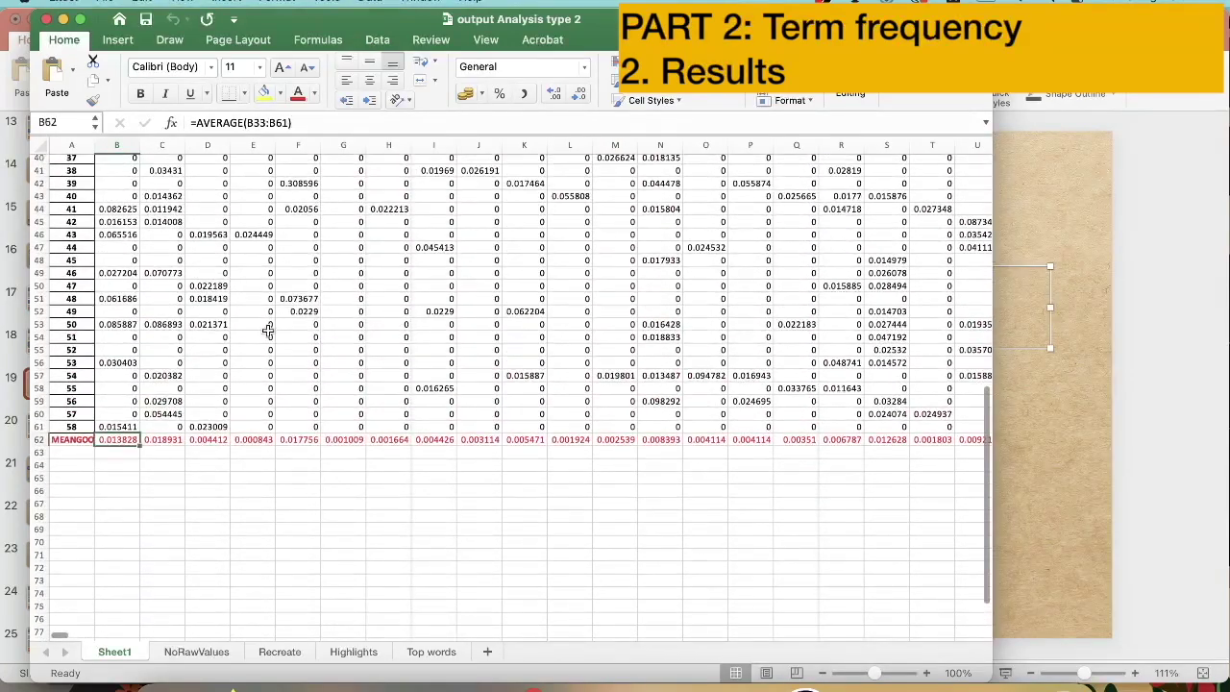
scroll(268, 330, up, 1)
scroll(246, 345, up, 2)
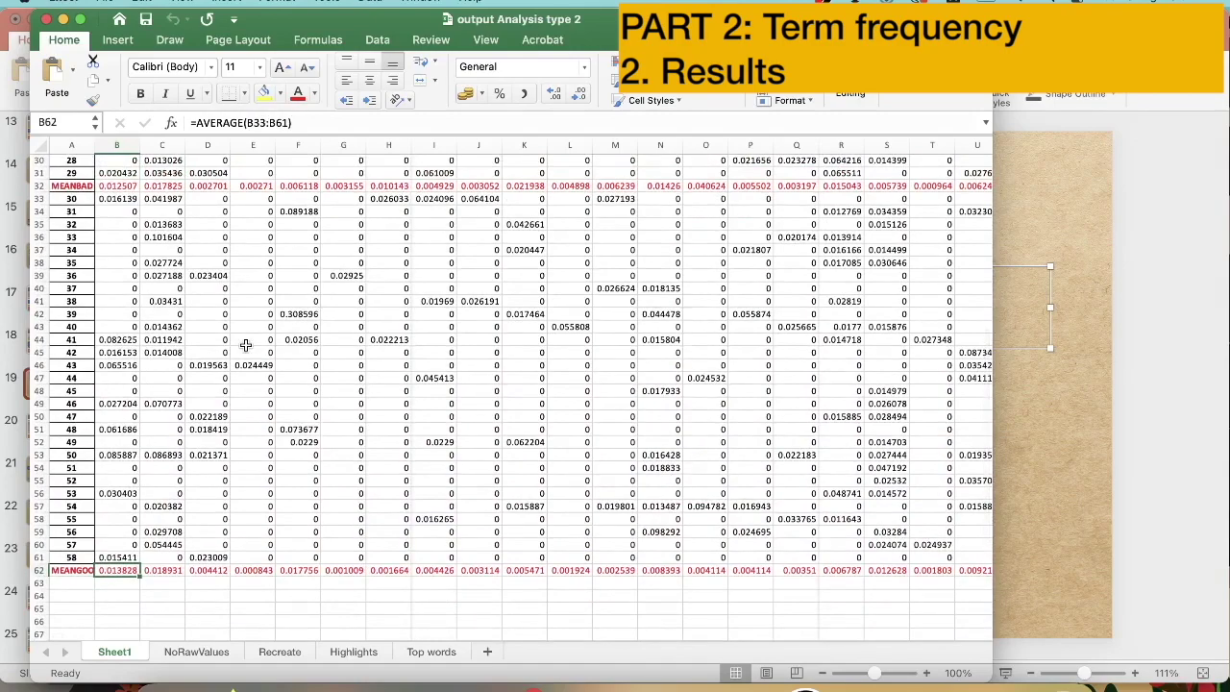
scroll(246, 345, up, 10)
- Open the NoRawValues sheet and compare the MEANBAD, MEANGOOD and Difference values for the word "bias"
click(197, 653)
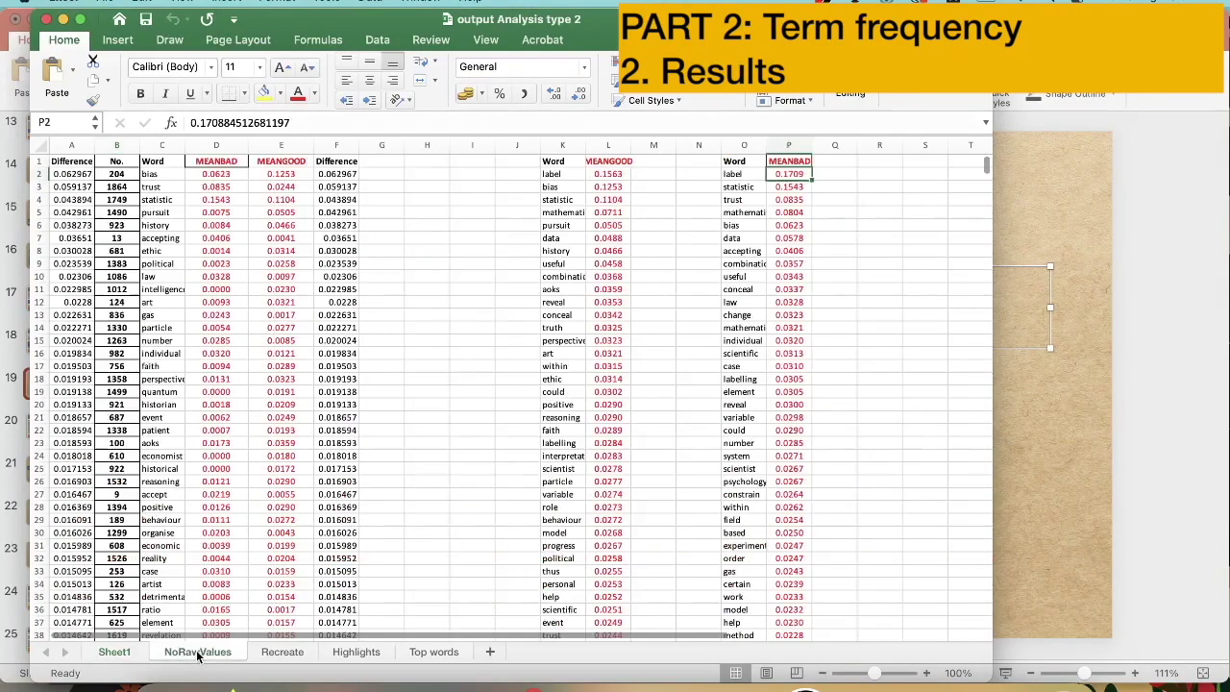
click(348, 174)
drag(280, 174, 239, 177)
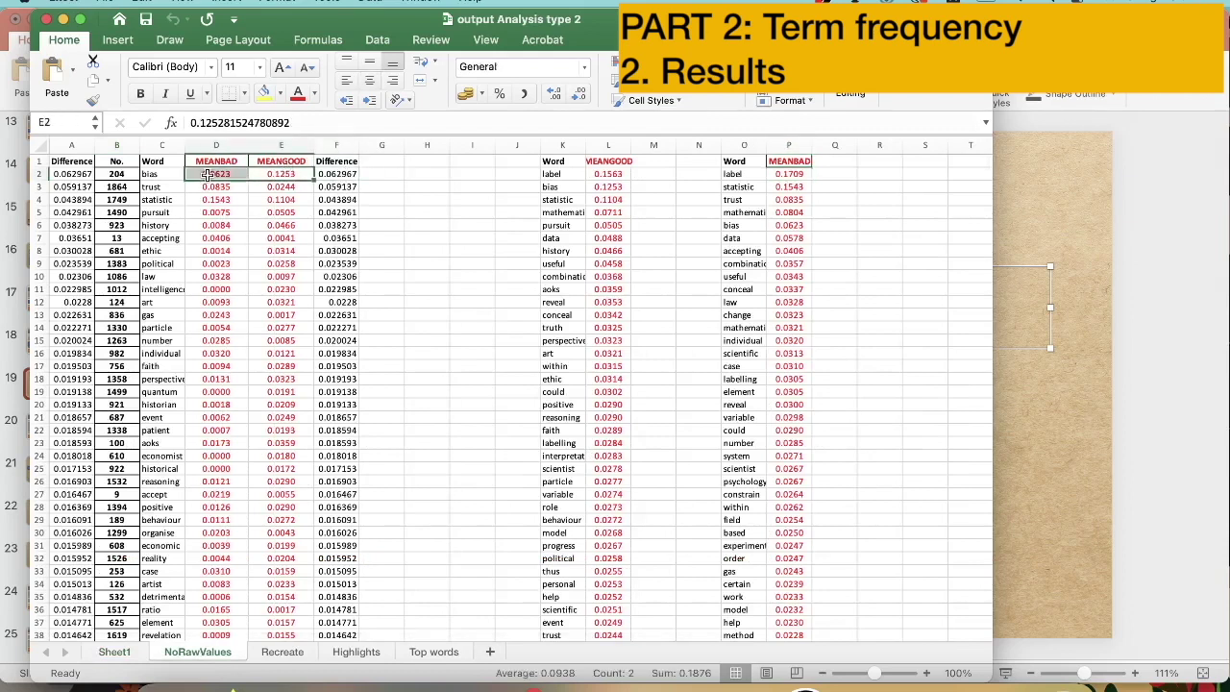
click(326, 175)
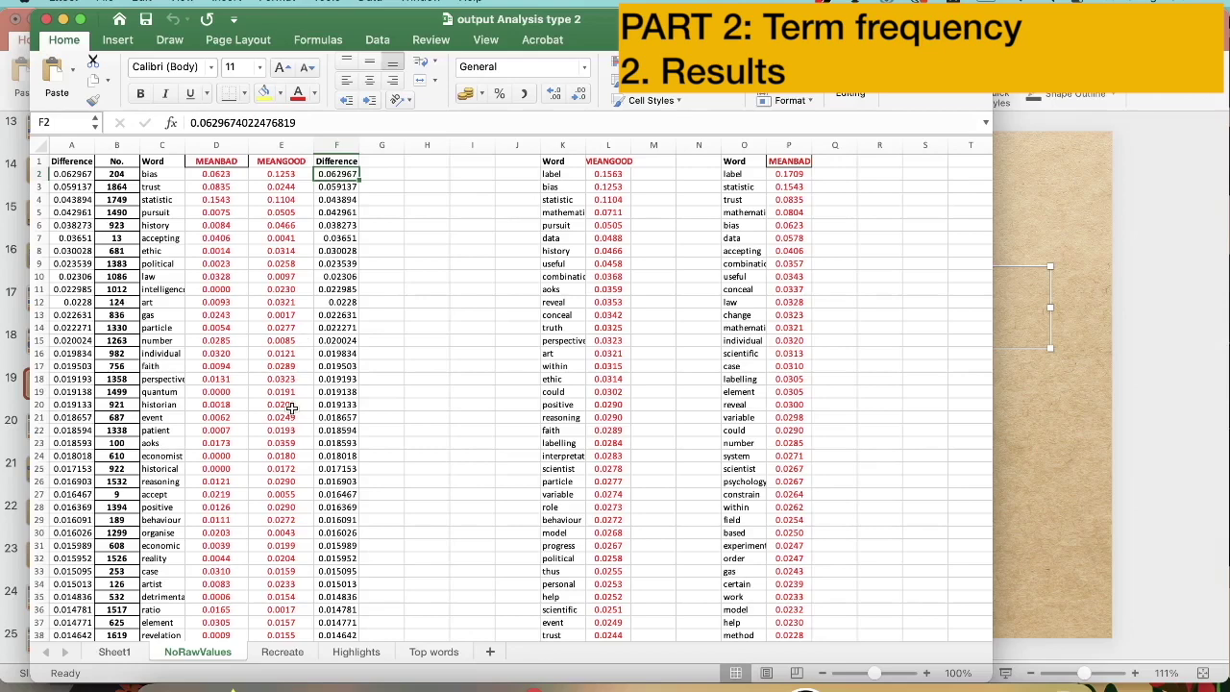
scroll(292, 408, down, 1)
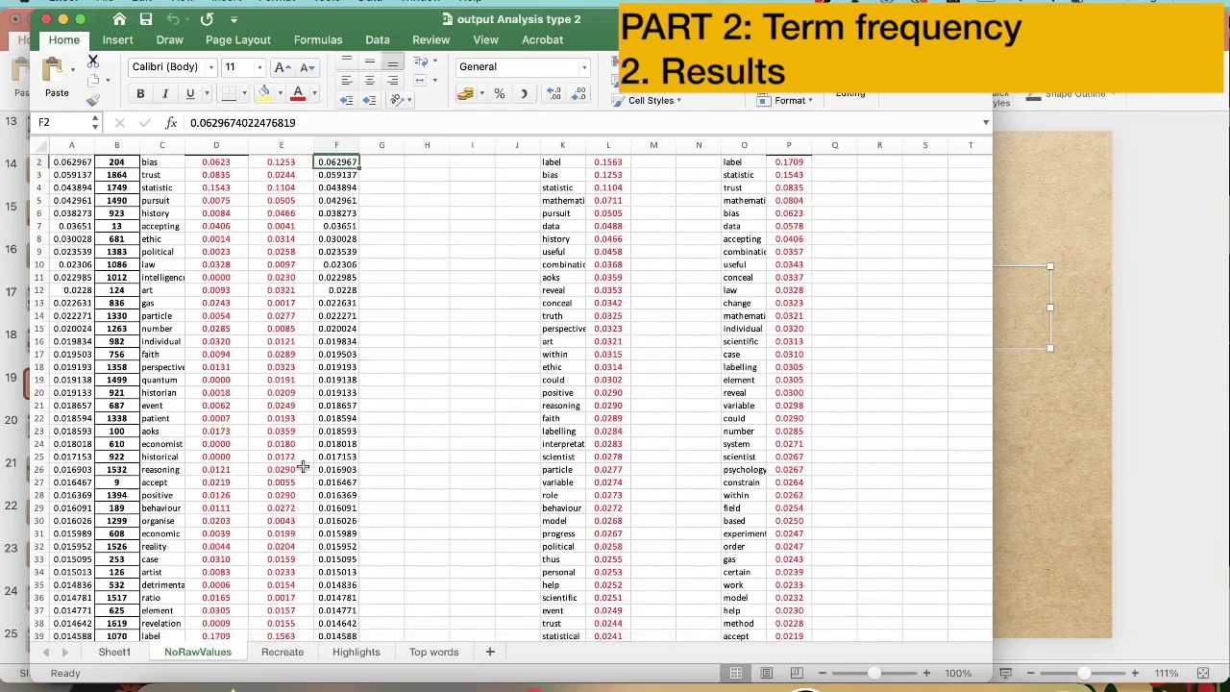
- Open the Recreate sheet, inspect the lookup formula above the "accept" column, and survey the colour-coded word columns
click(282, 652)
click(307, 227)
click(232, 198)
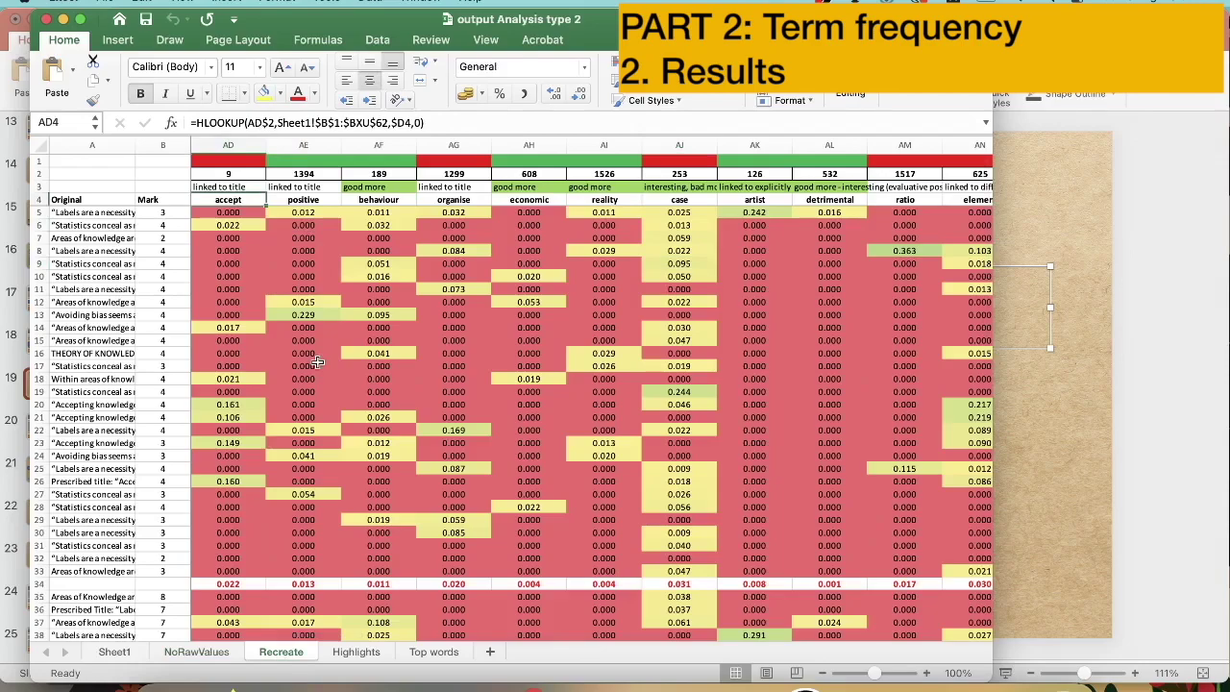
scroll(384, 353, right, 15)
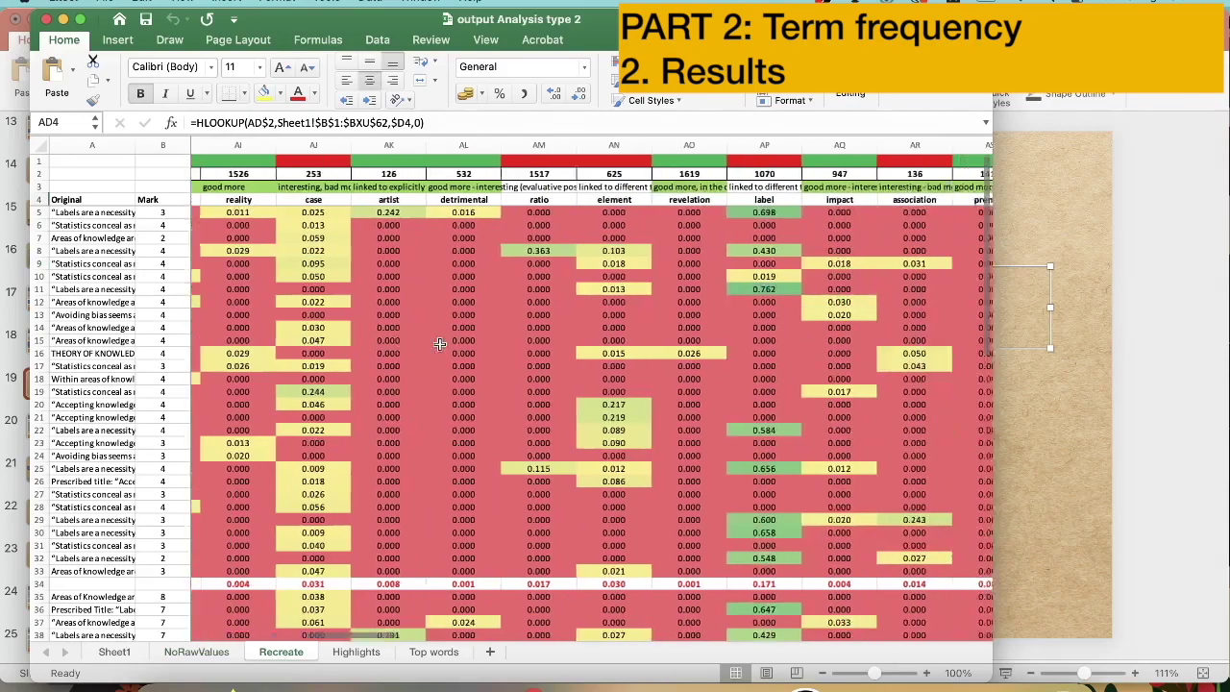
scroll(439, 344, left, 15)
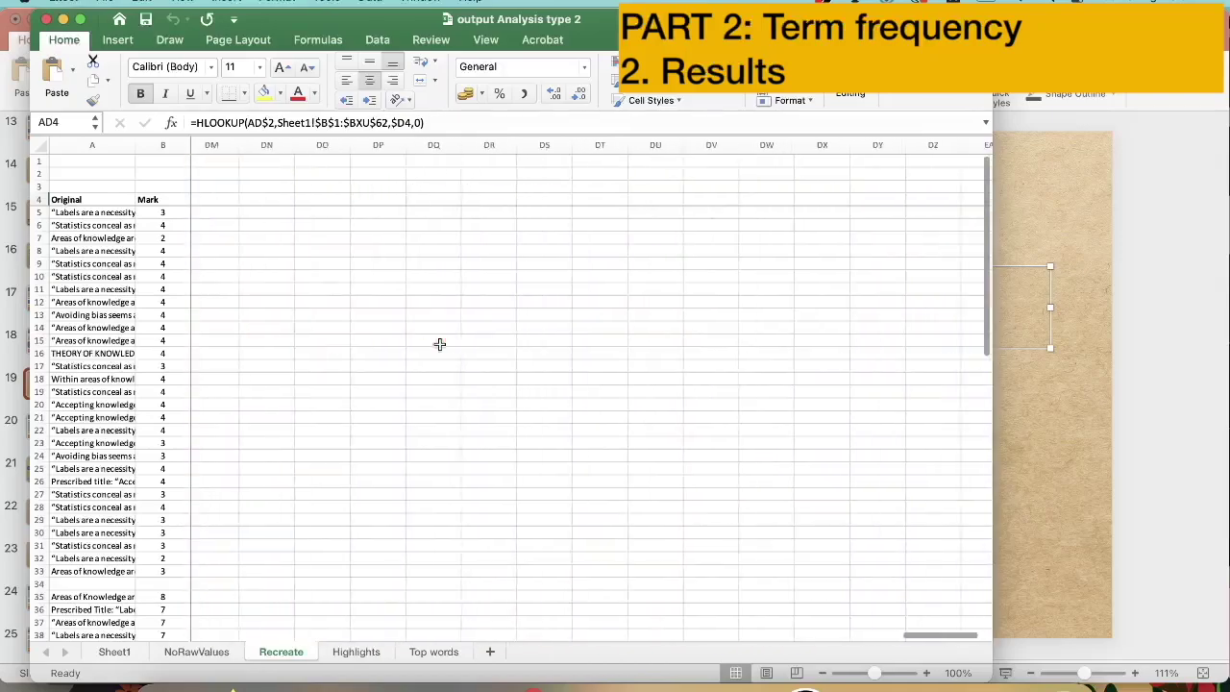
scroll(439, 344, down, 2)
scroll(439, 344, left, 15)
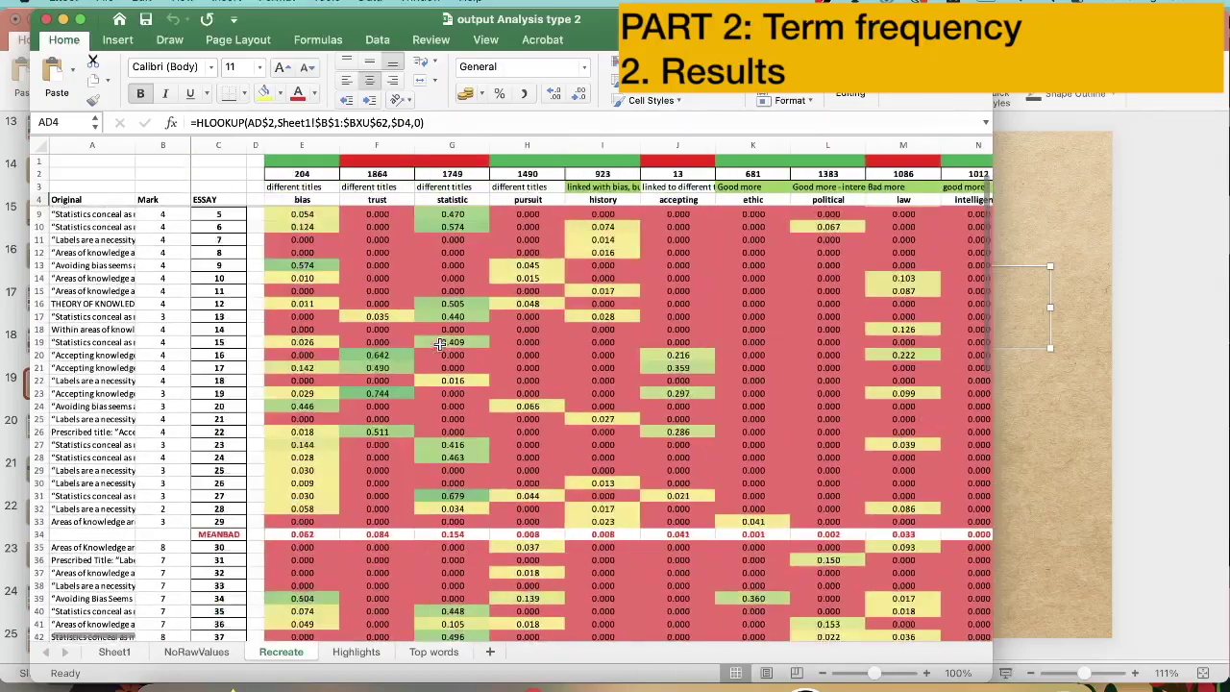
- Examine essay 5's values from "bias" to "pursuit" and compare bad and good essays across the Recreate heatmap
click(329, 226)
key(Up)
key(Right)
key(Right)
key(Right)
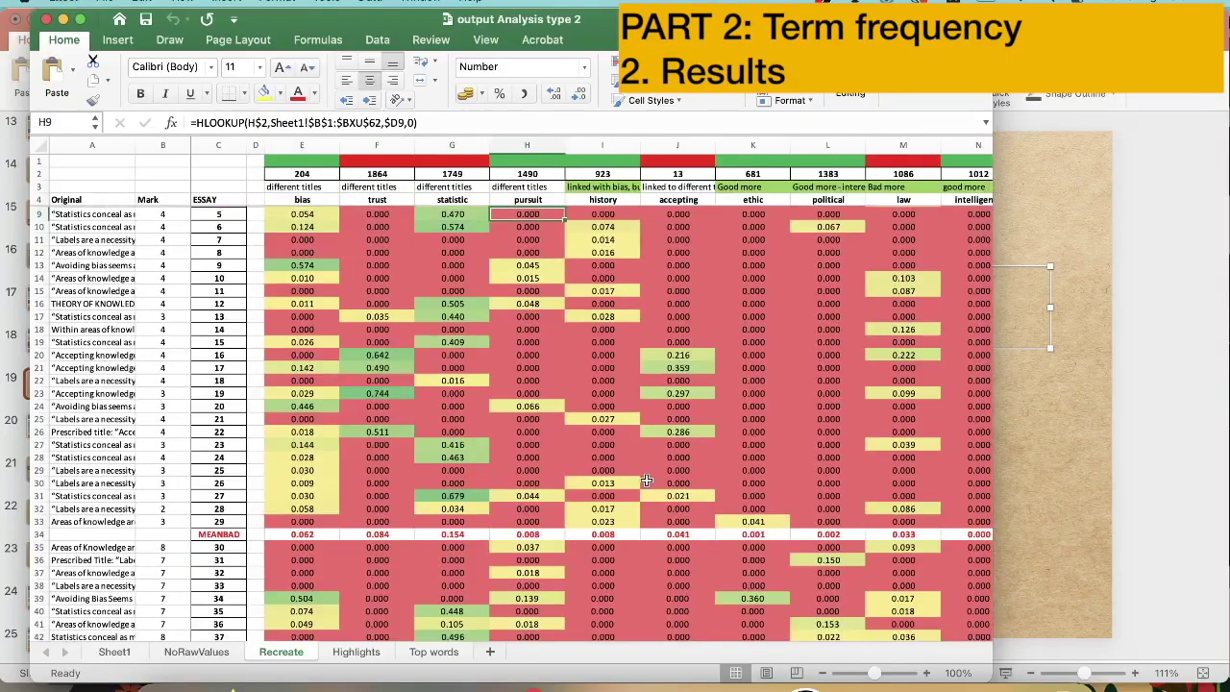
scroll(647, 479, down, 10)
scroll(647, 480, up, 8)
scroll(646, 480, right, 10)
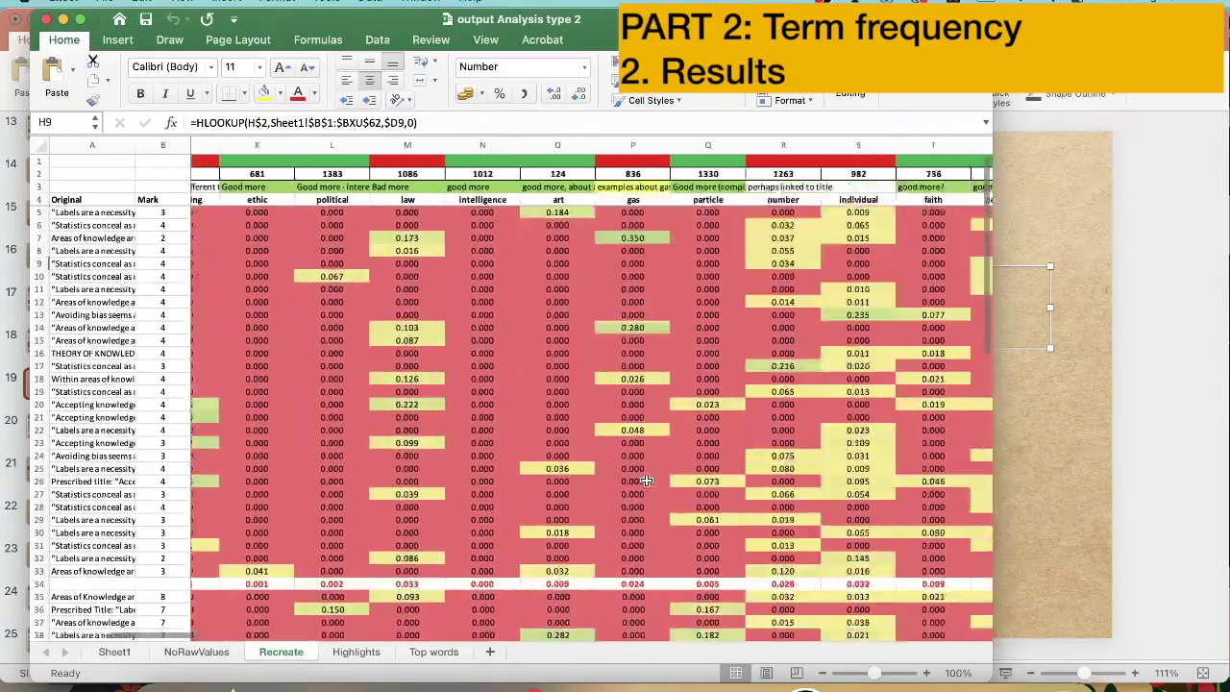
scroll(646, 480, right, 20)
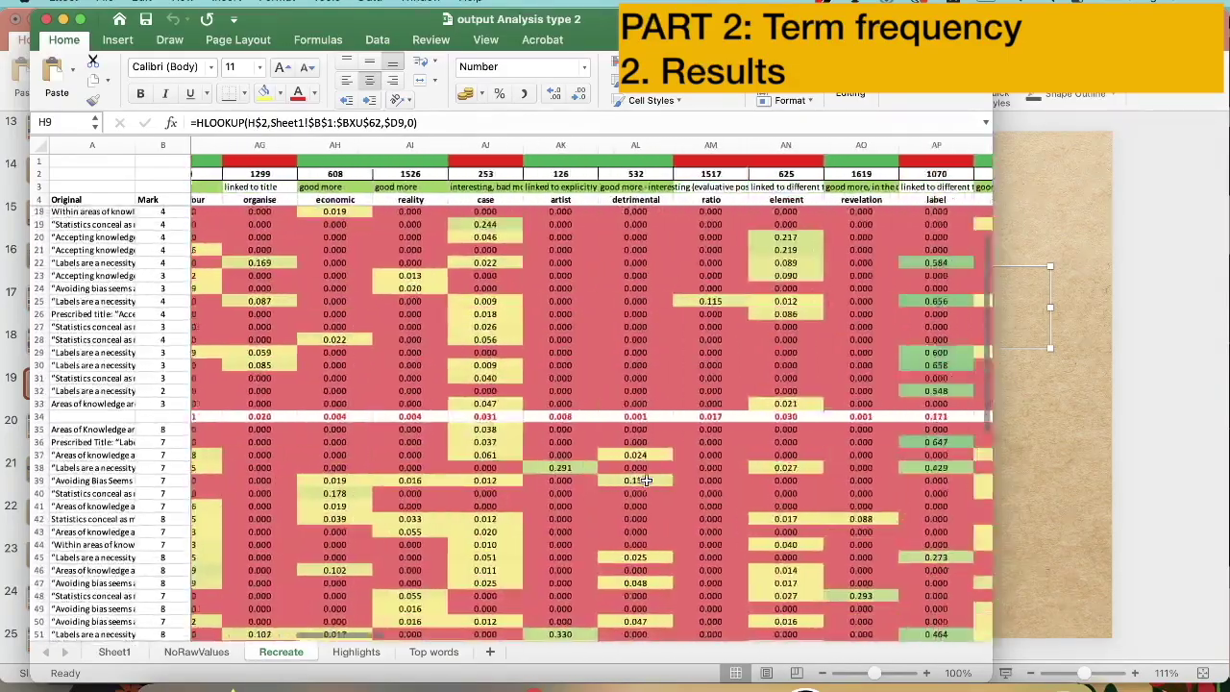
scroll(647, 480, up, 5)
scroll(647, 479, left, 20)
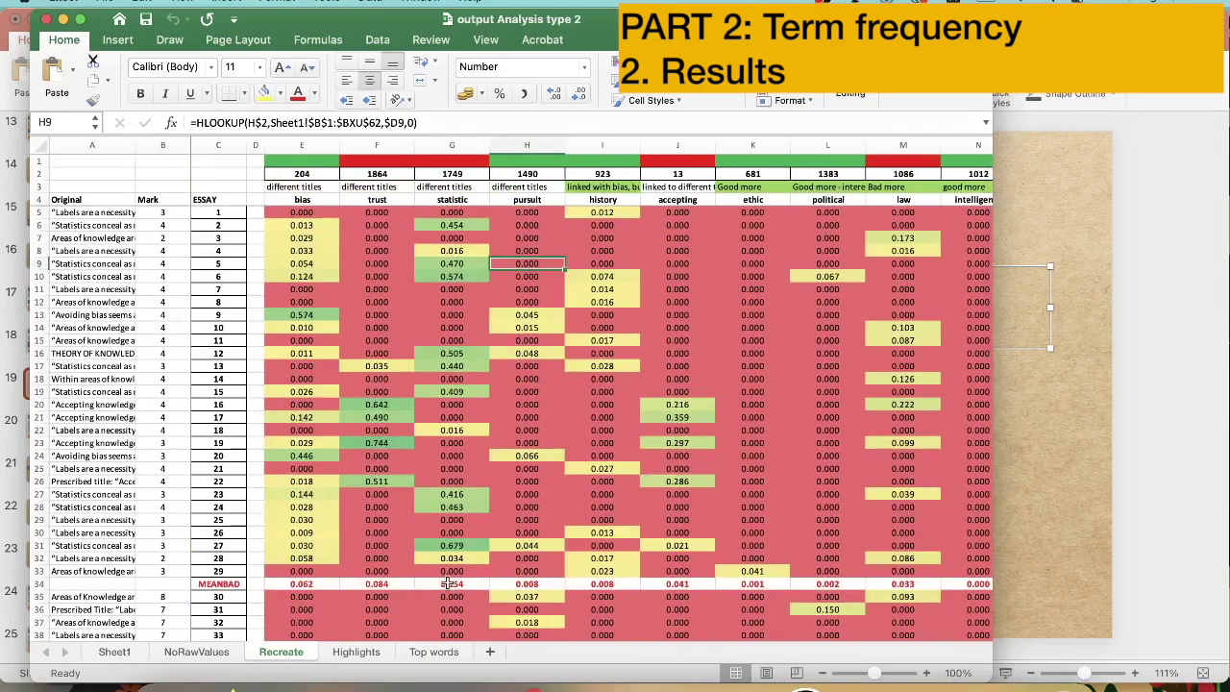
- Open the Highlights sheet and examine the good-or-bad colour markers for the words bias, trust and statistic
click(357, 653)
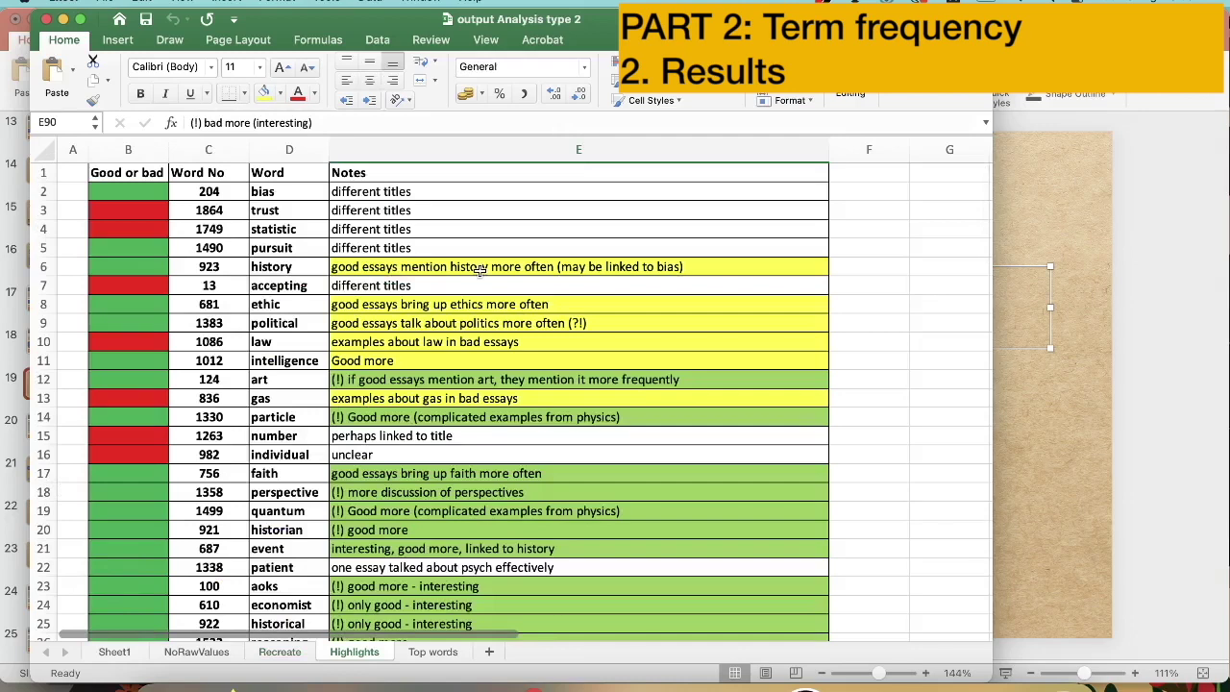
scroll(479, 271, down, 1)
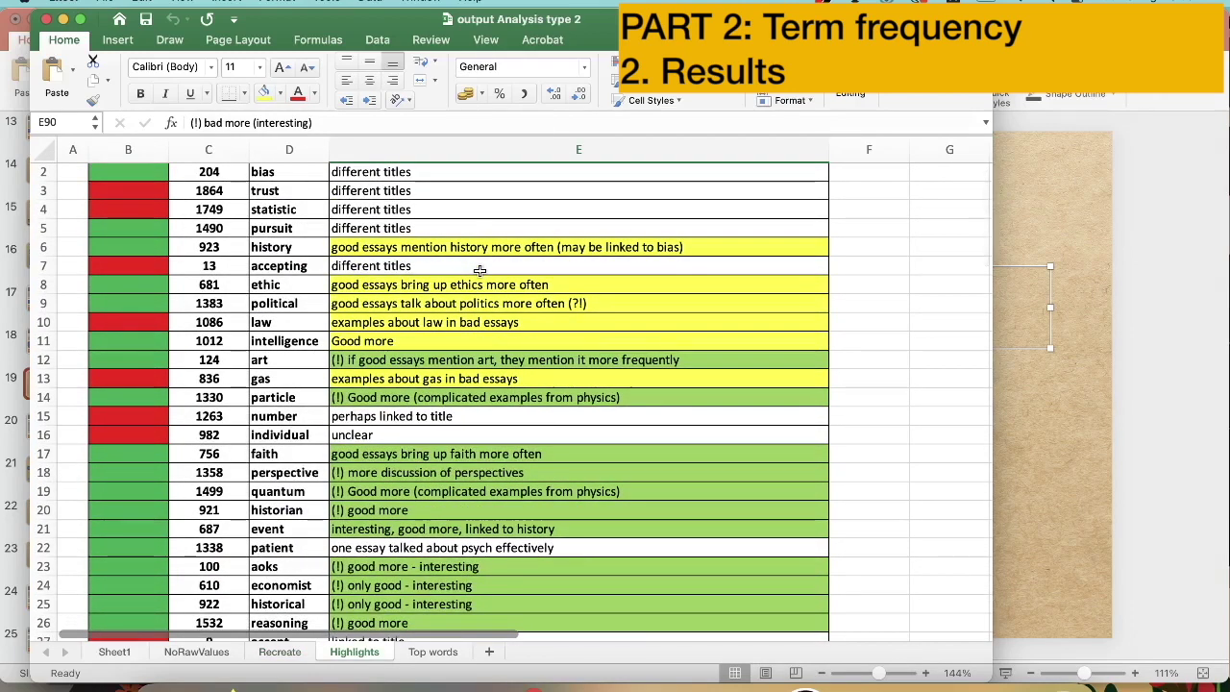
scroll(461, 209, up, 1)
click(131, 192)
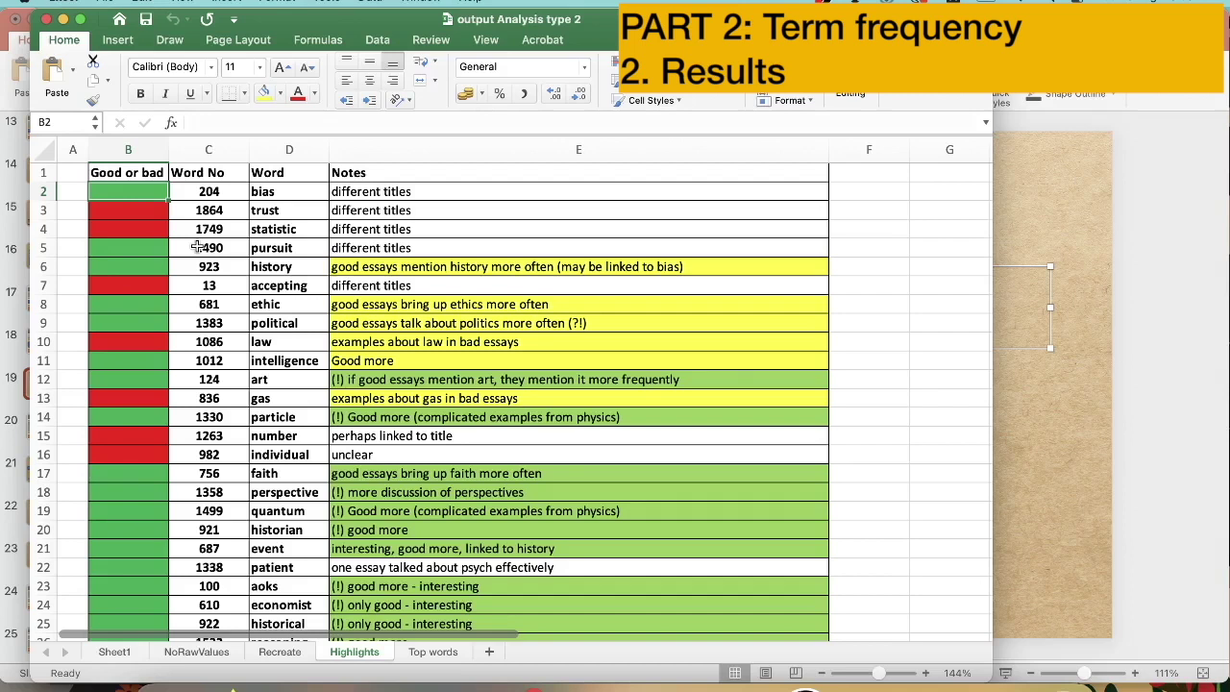
key(Down)
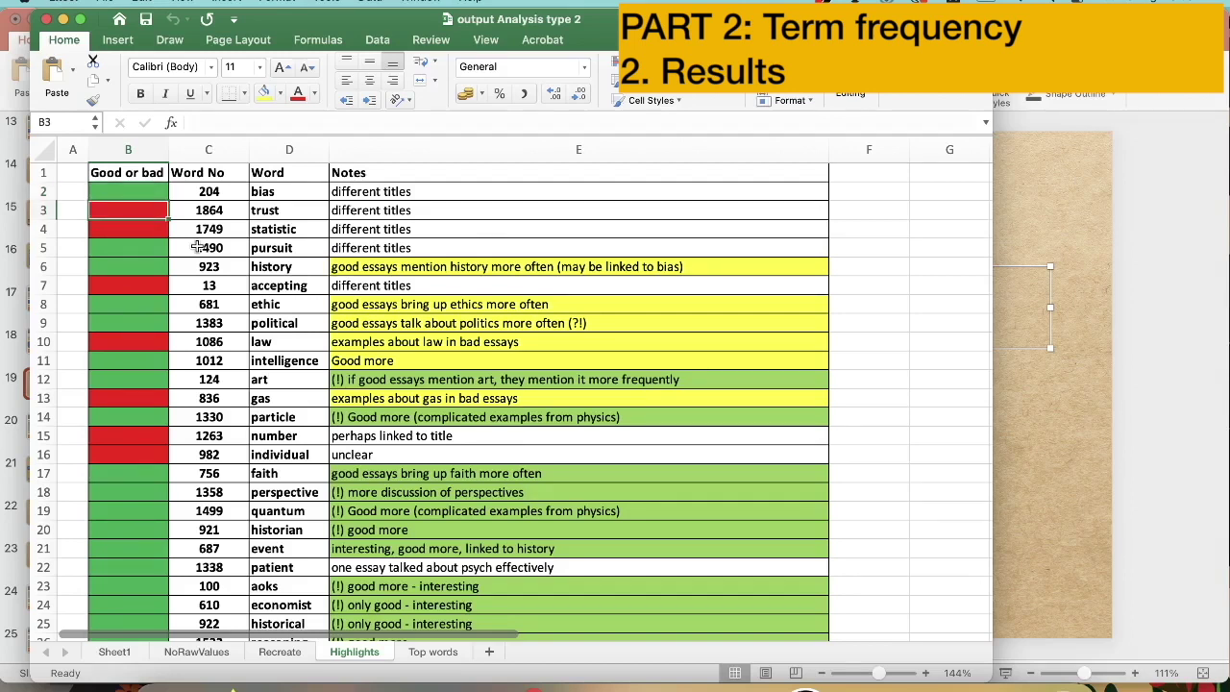
click(158, 230)
key(Up)
key(Up)
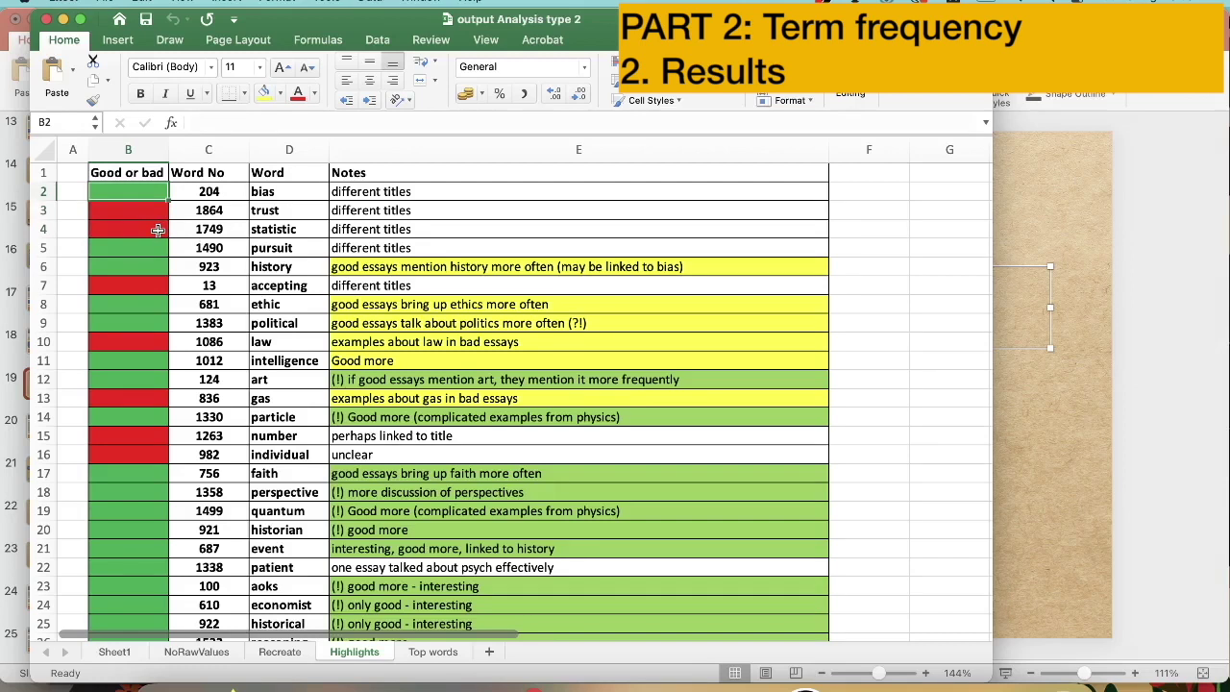
- Enlarge the Highlights table and check the Good or bad colour markers in the bias and trust rows
key(Down)
key(Down)
key(Up)
key(Up)
scroll(187, 280, up, 6)
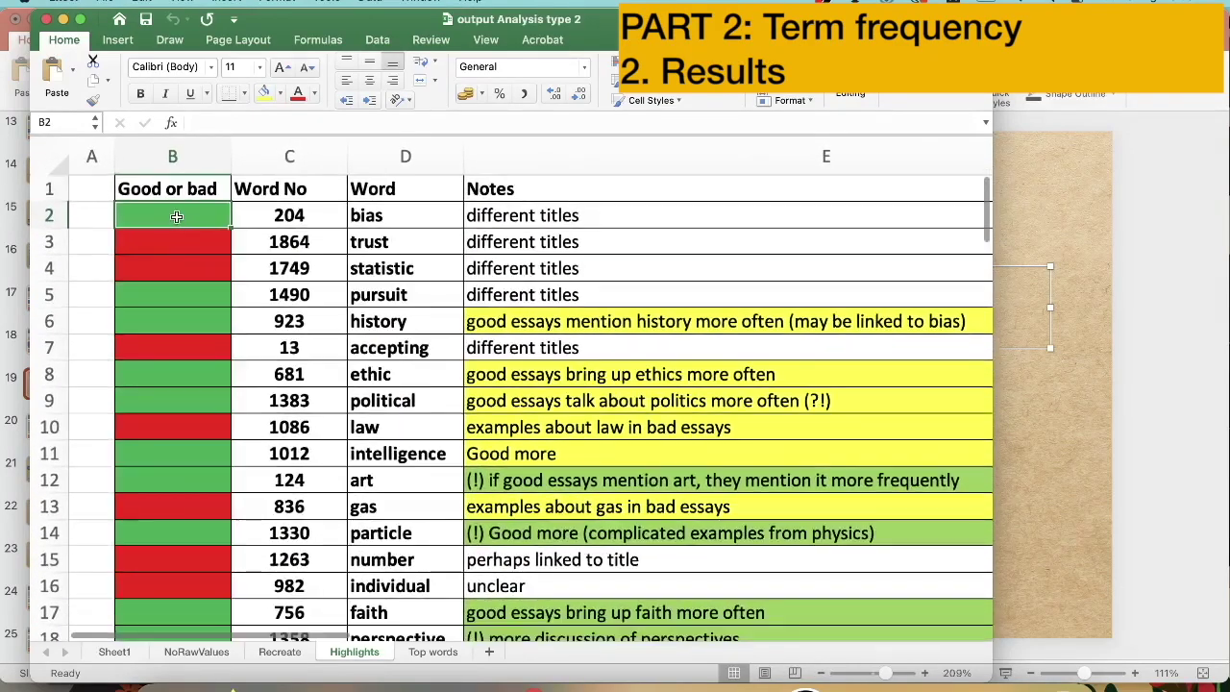
scroll(176, 216, up, 4)
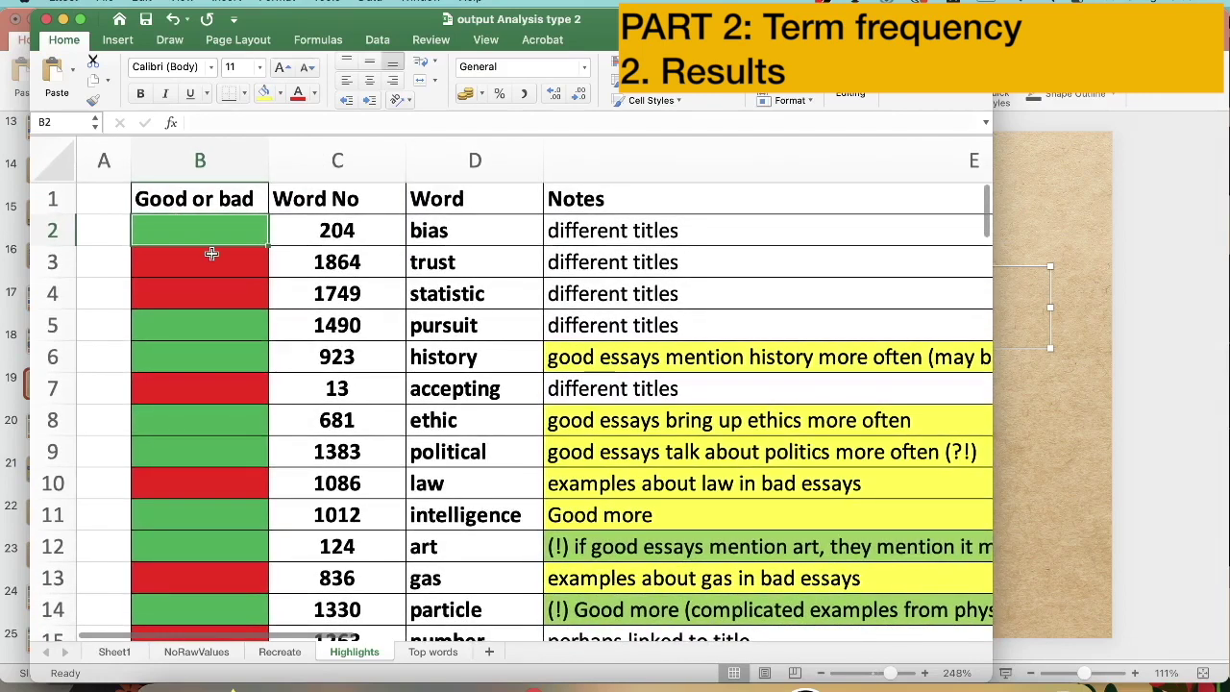
click(211, 256)
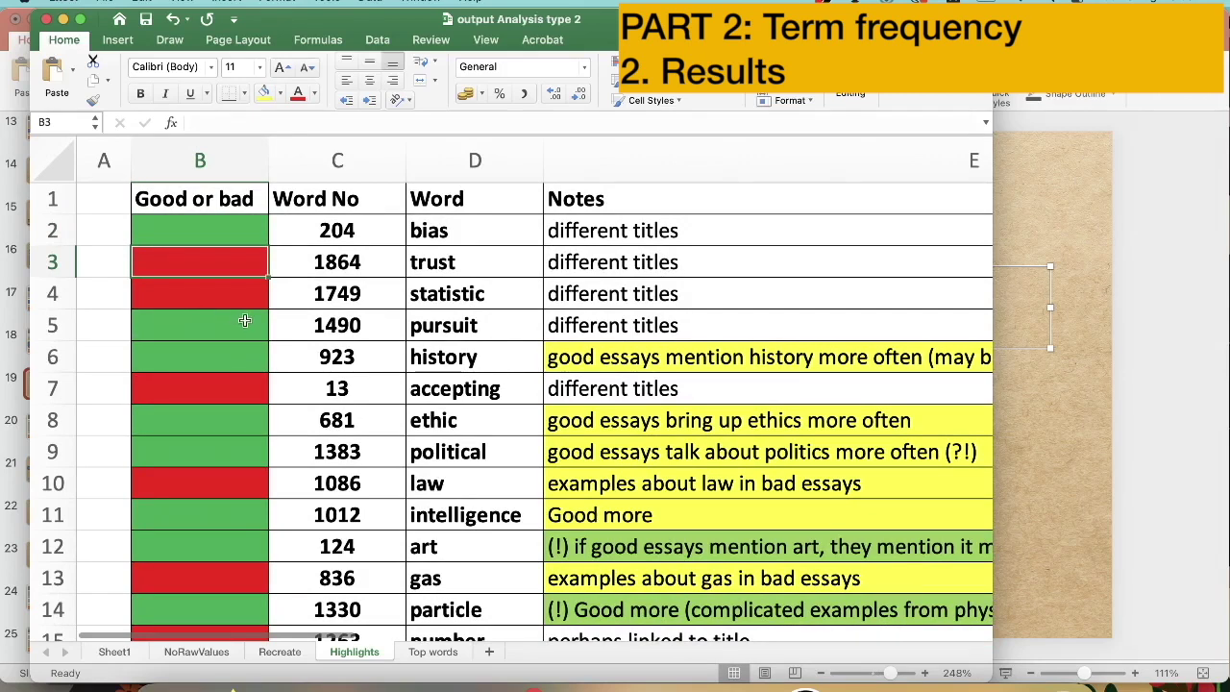
- Survey the whole Highlights word list with its colour-coded notes and return to its first rows
scroll(245, 320, down, 8)
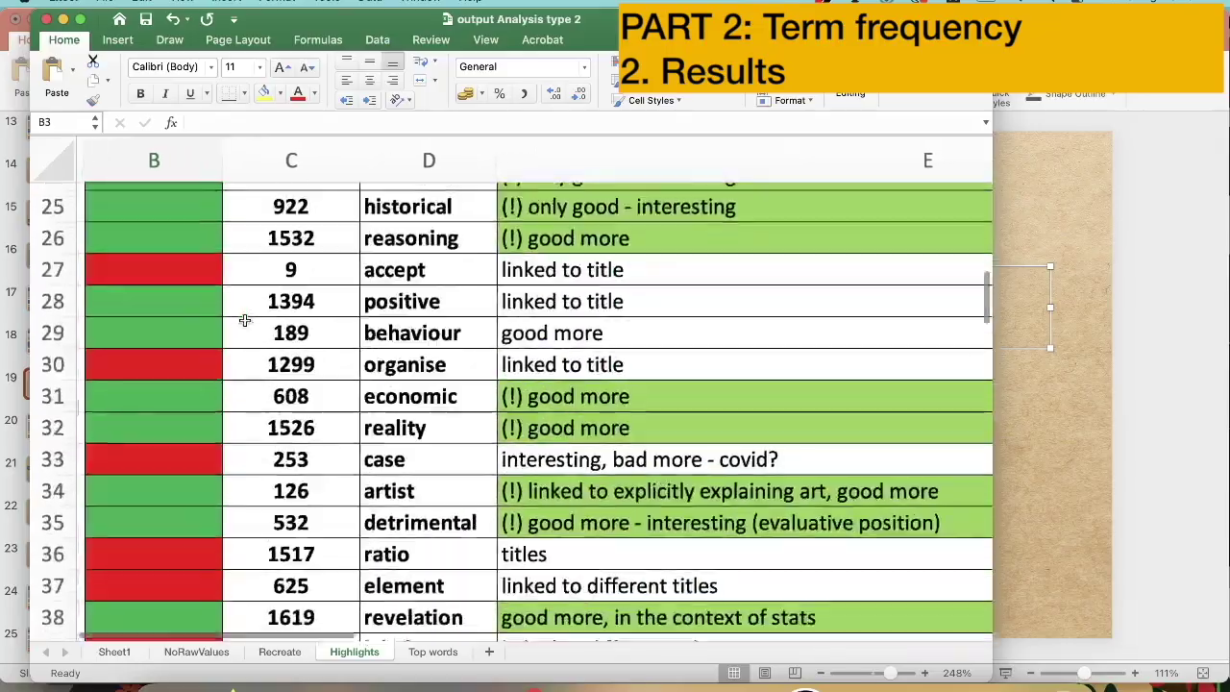
scroll(245, 320, down, 20)
scroll(245, 320, up, 20)
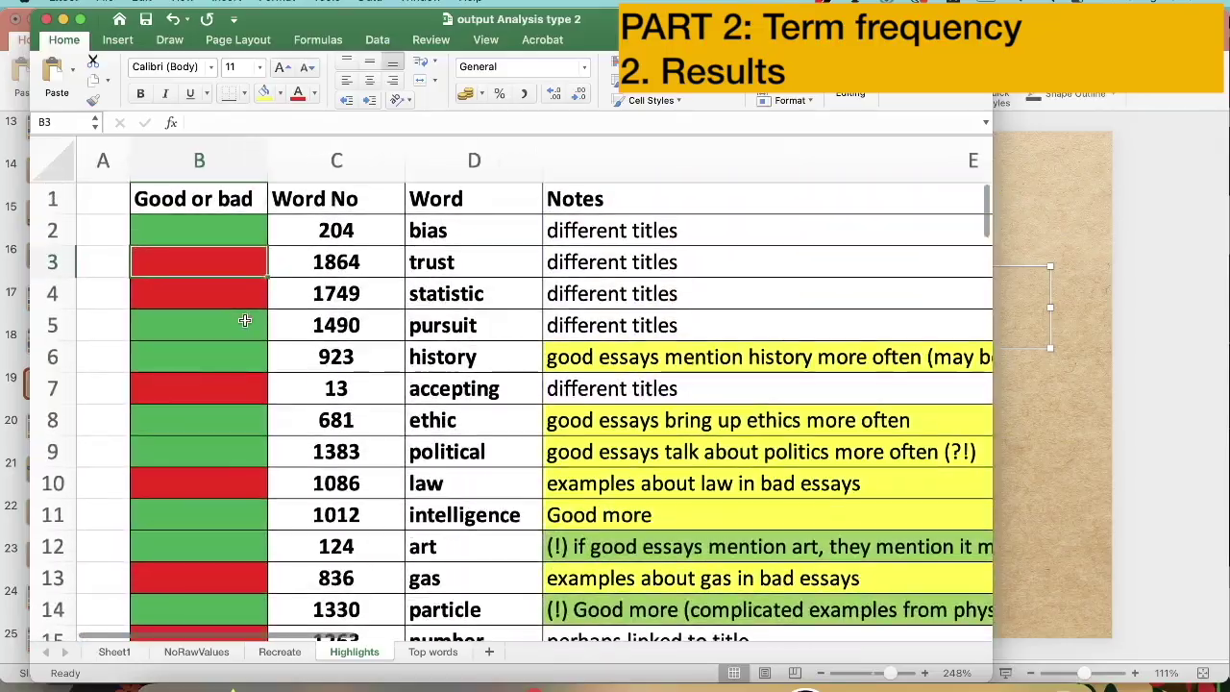
scroll(245, 320, right, 1)
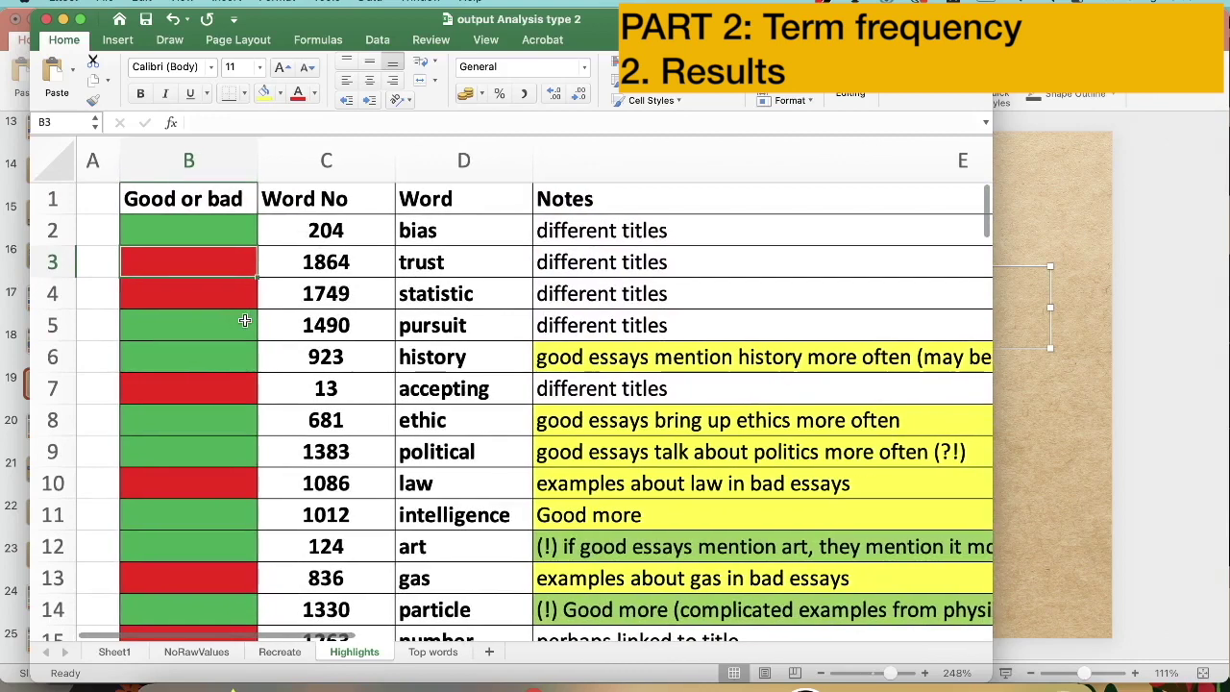
- Examine the note for "bias" and go through the title-related words bias, trust, statistic and pursuit, checking the row of "pursuit"
click(578, 234)
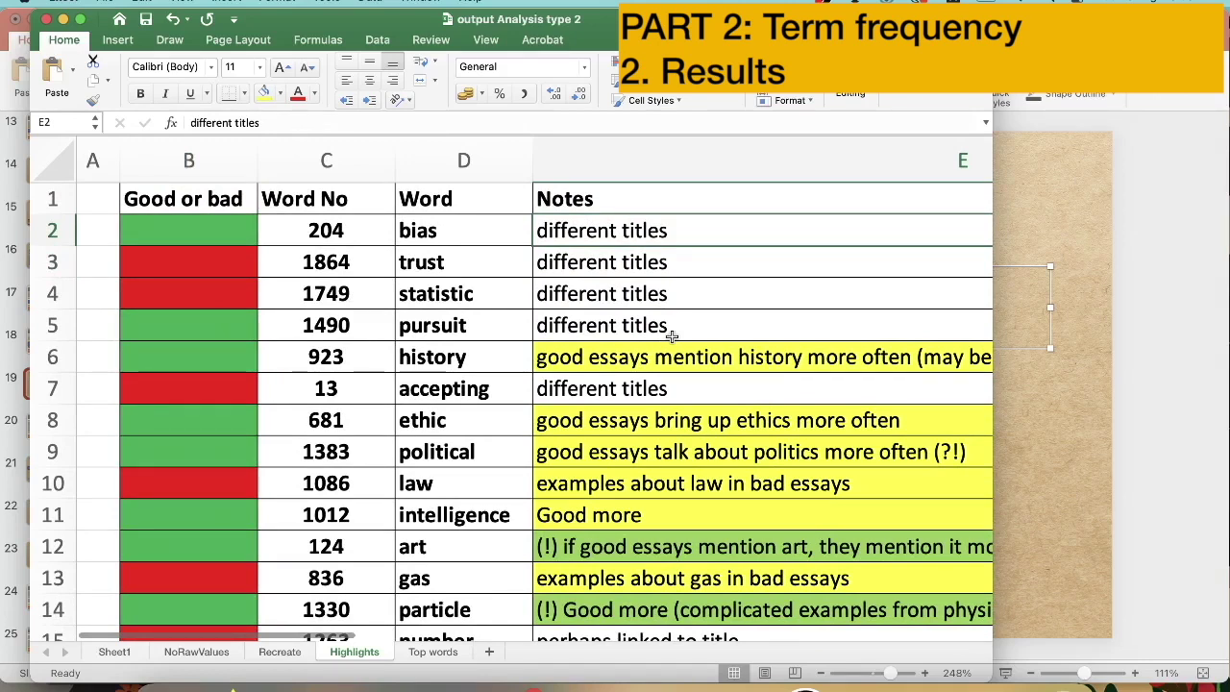
click(471, 236)
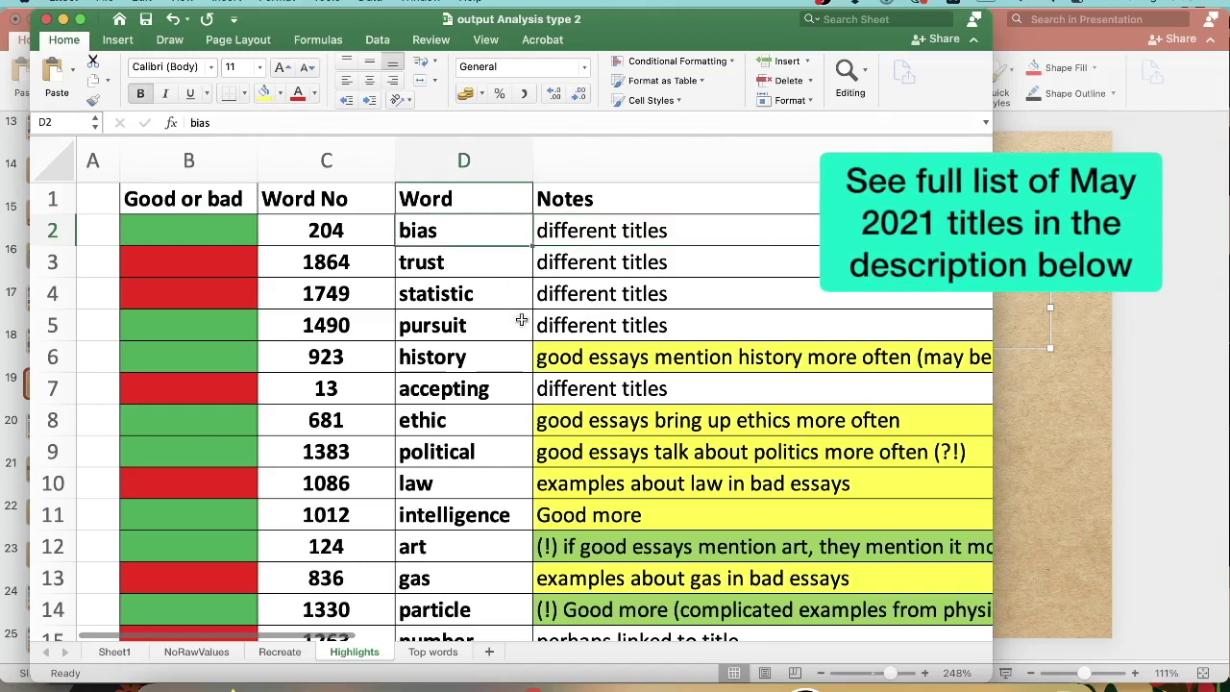
key(Down)
key(Down)
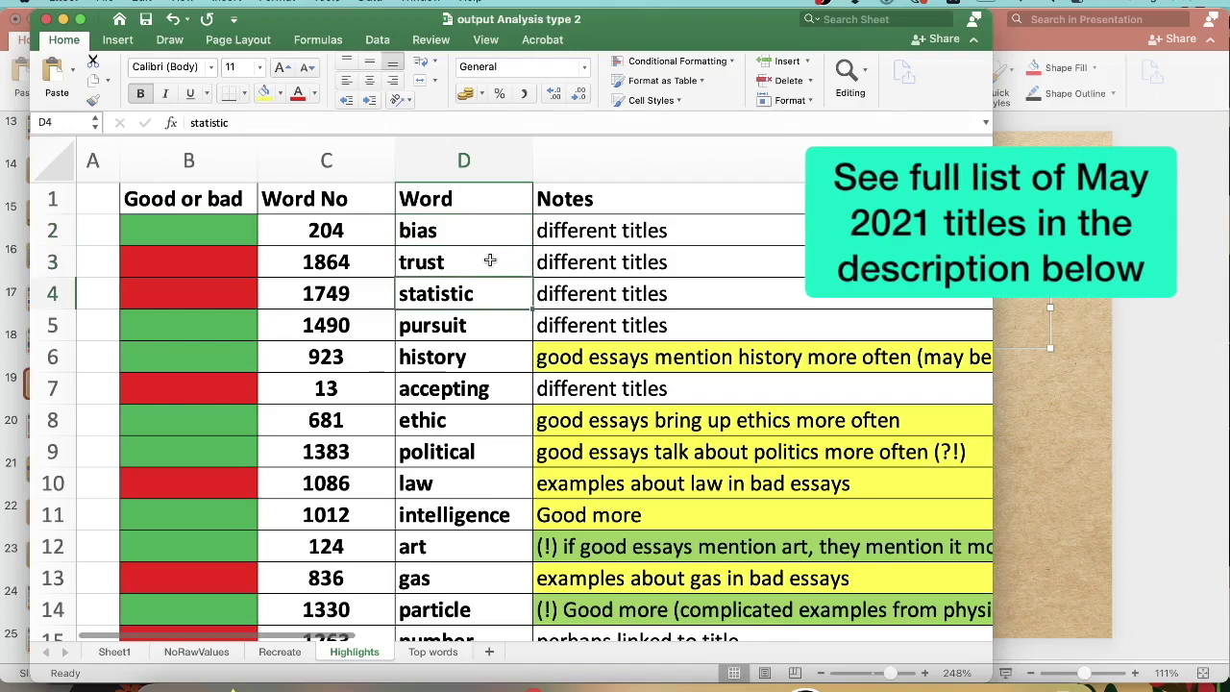
click(466, 327)
scroll(467, 327, right, 5)
scroll(466, 327, left, 5)
key(Left)
key(Left)
key(Right)
key(Right)
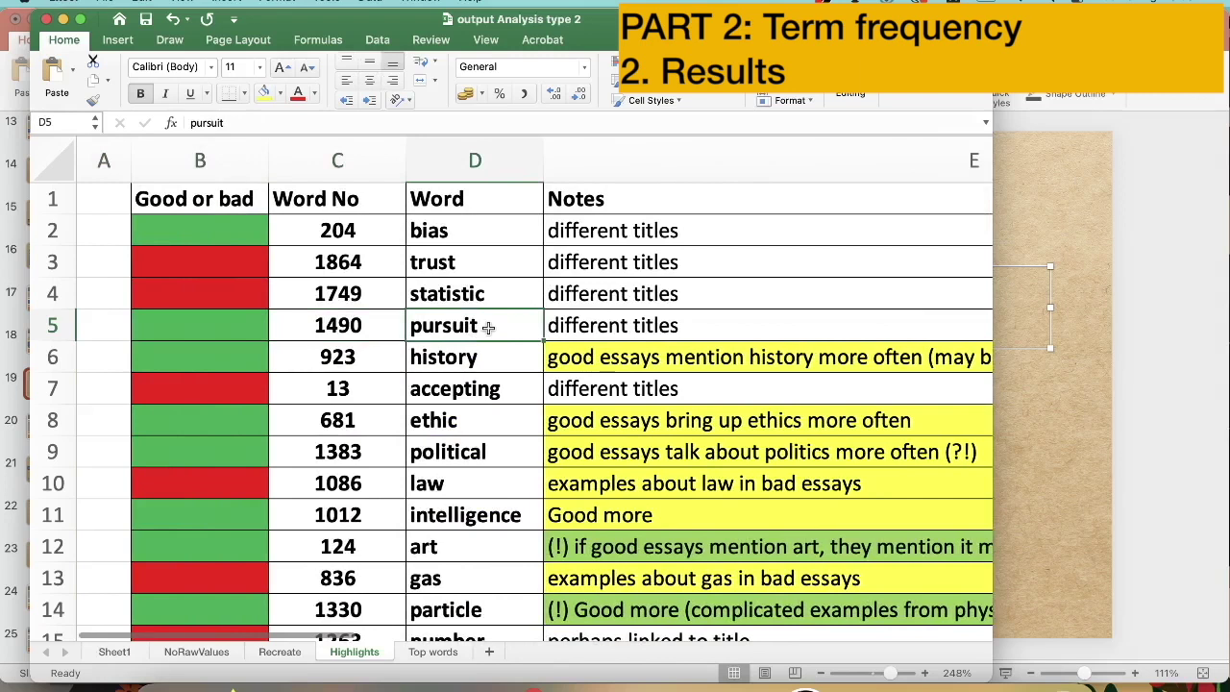
- Match the word "bias" with its Good or bad marker and compare it with the word "trust"
click(463, 237)
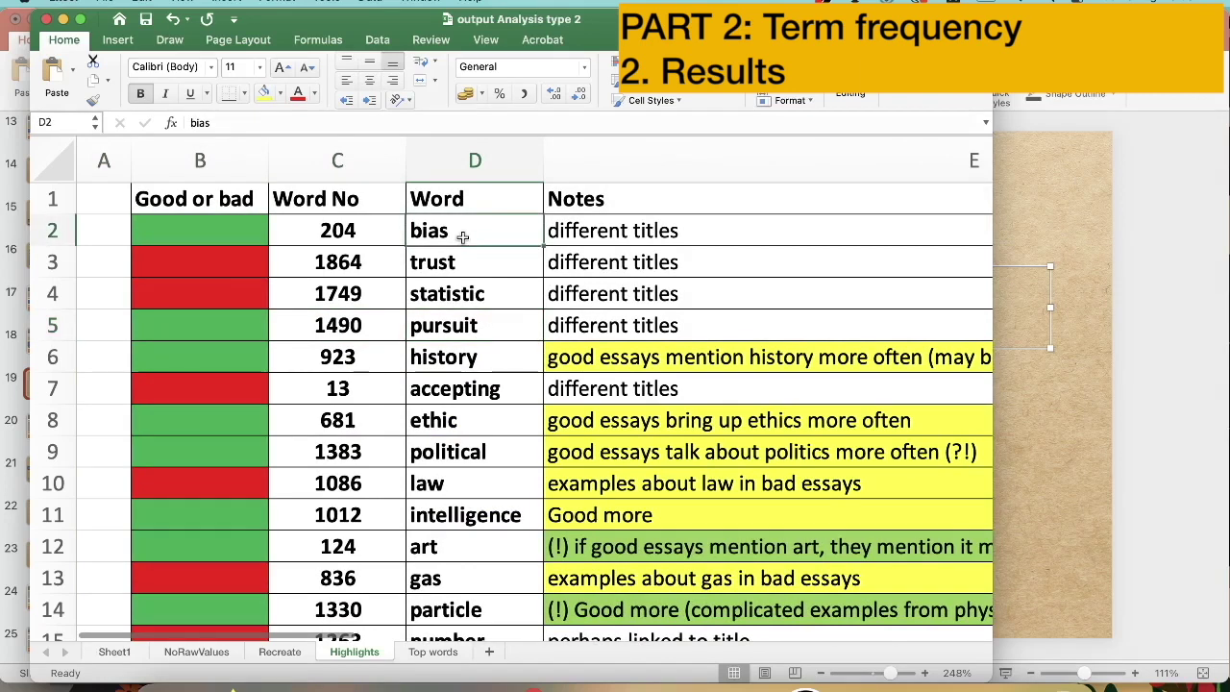
click(248, 227)
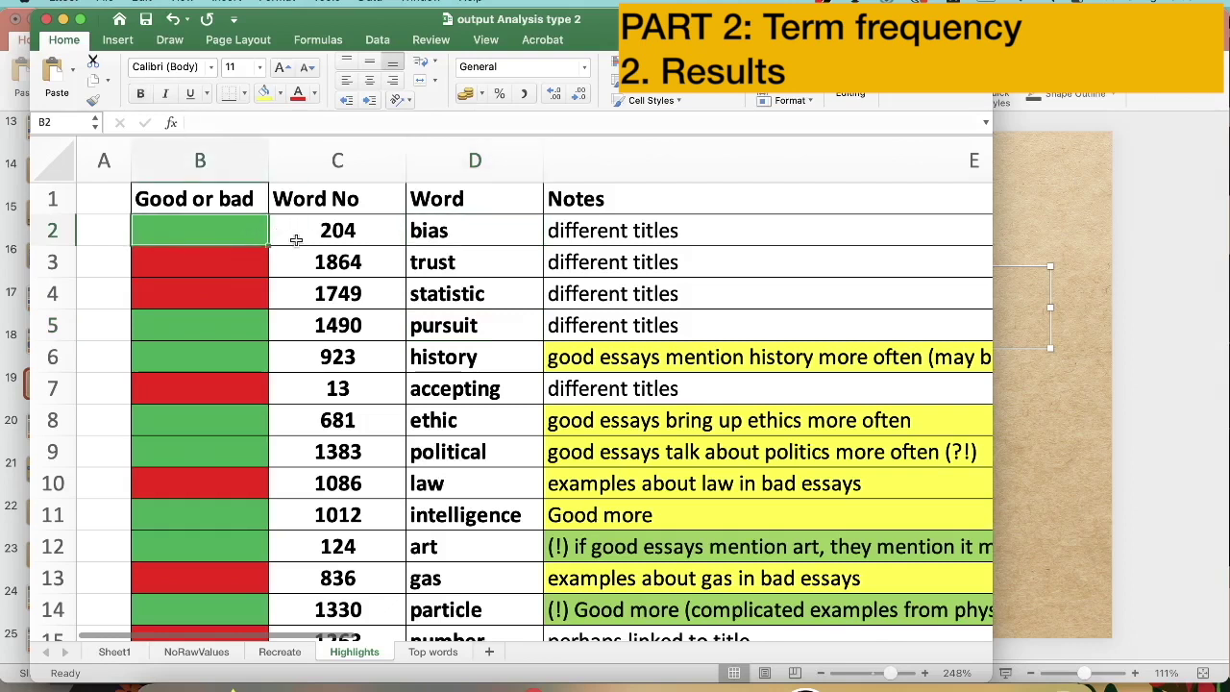
click(437, 263)
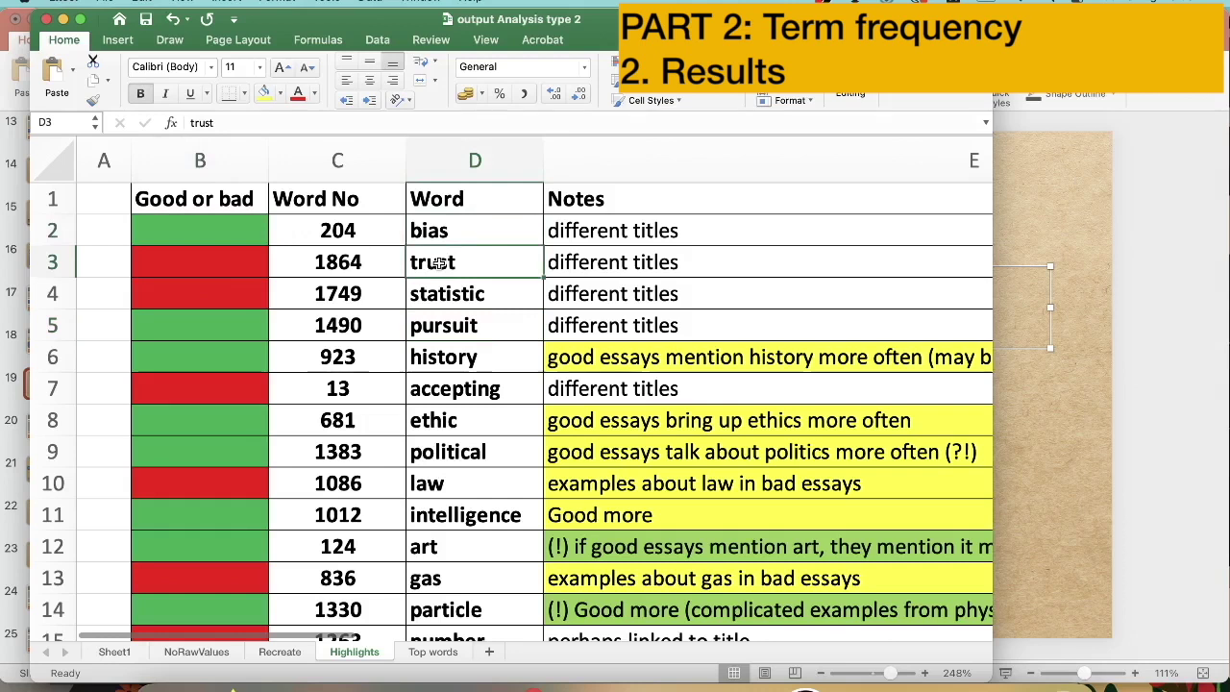